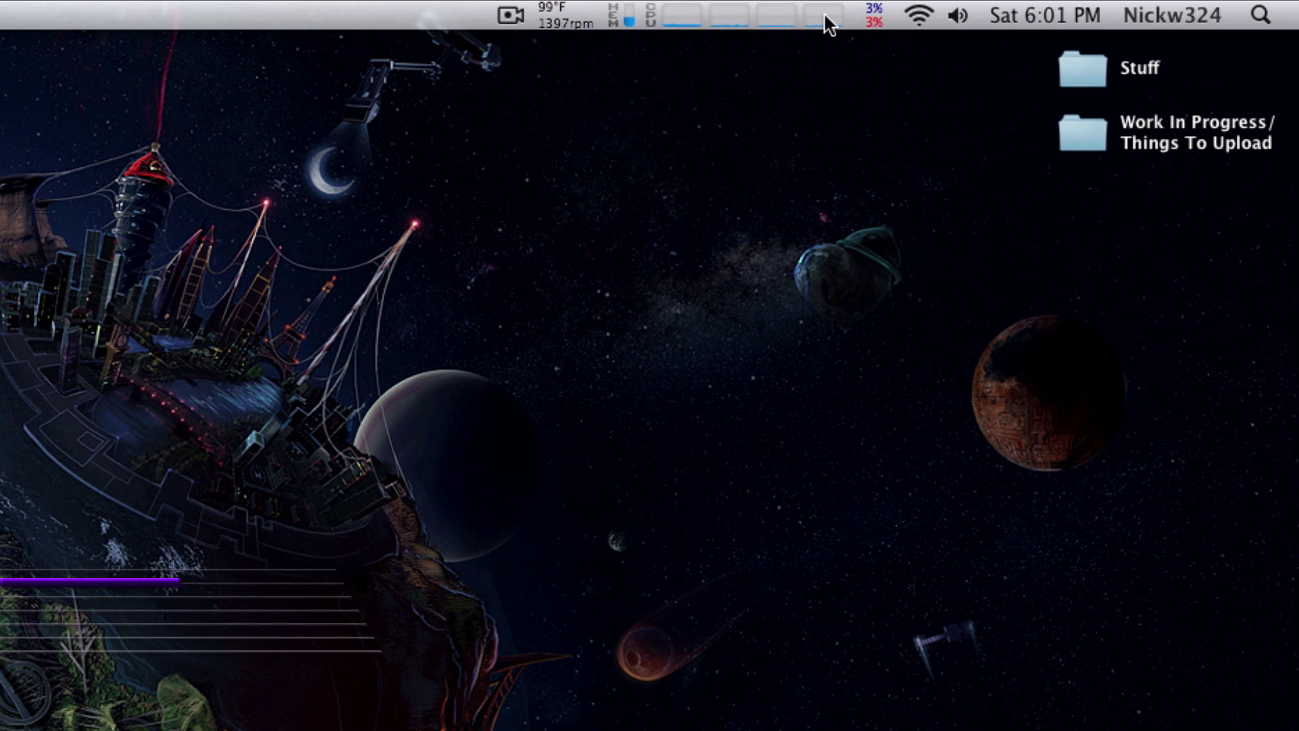
# Examine the processor and memory dropdowns of the system monitors in the macOS menu bar.
pyautogui.click(875, 15)
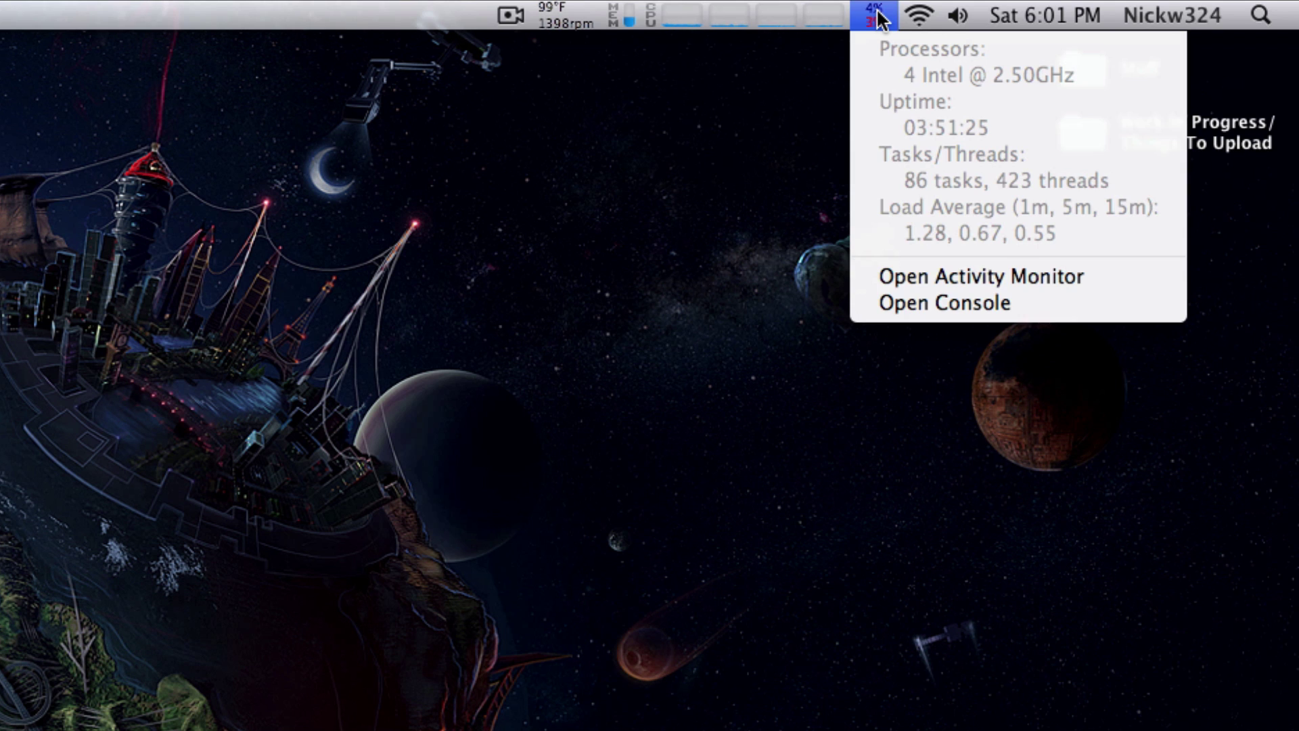
pyautogui.click(870, 18)
pyautogui.click(770, 13)
pyautogui.click(651, 9)
pyautogui.click(621, 13)
pyautogui.click(638, 6)
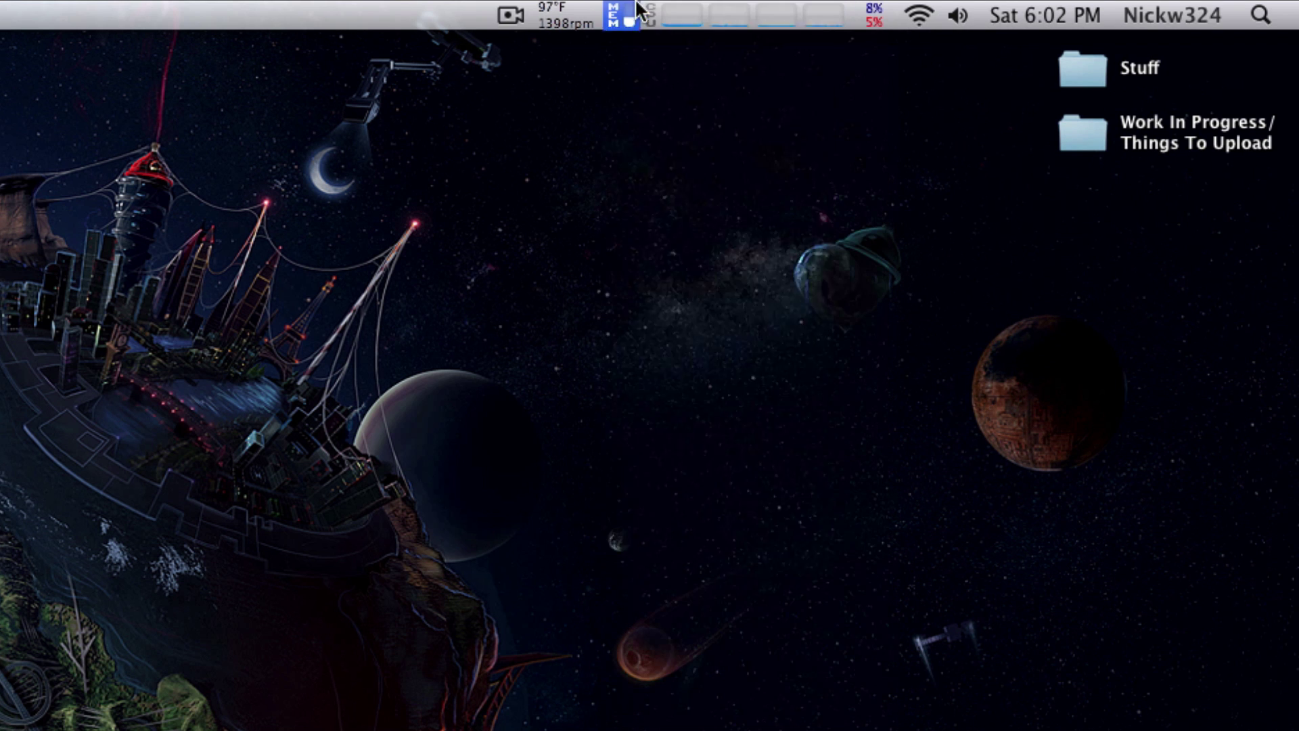
pyautogui.click(640, 14)
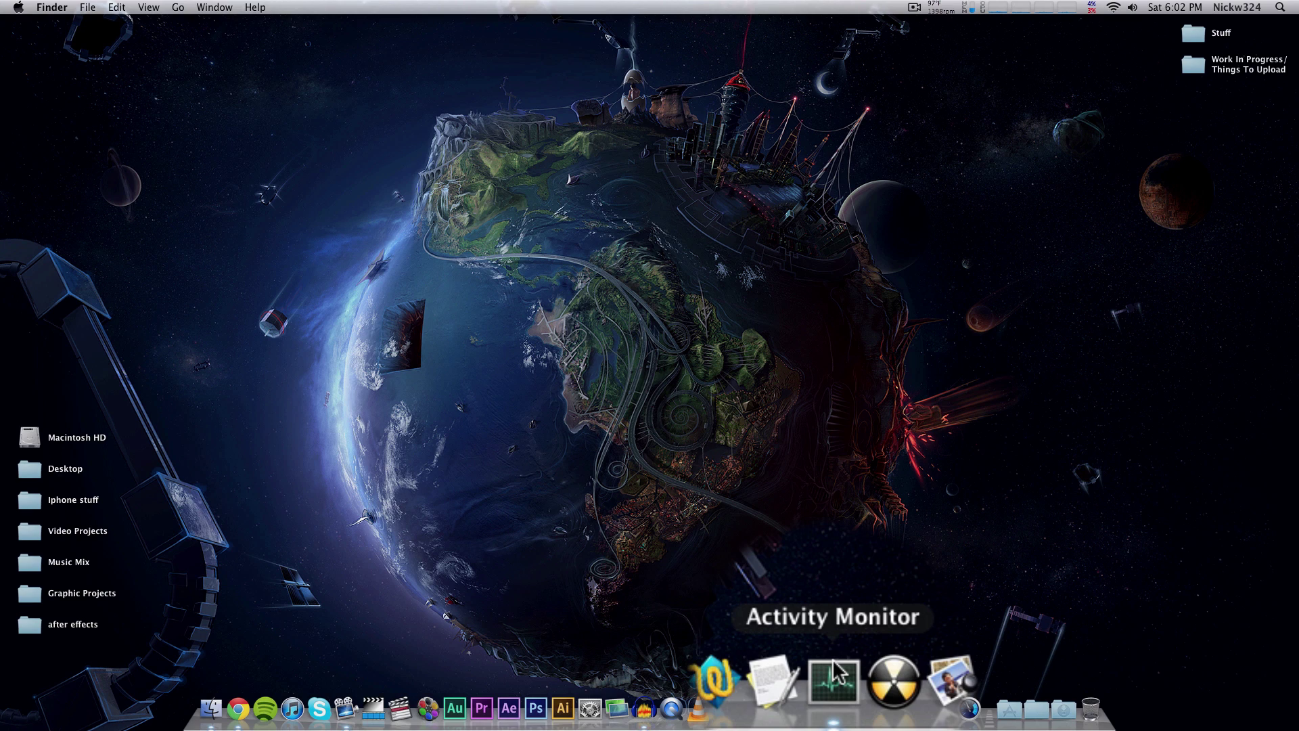
# Open Activity Monitor and view its CPU, System Memory, Disk Activity, Disk Usage and Network readings.
pyautogui.hotkey('ctrl', 'shift')
pyautogui.click(837, 705)
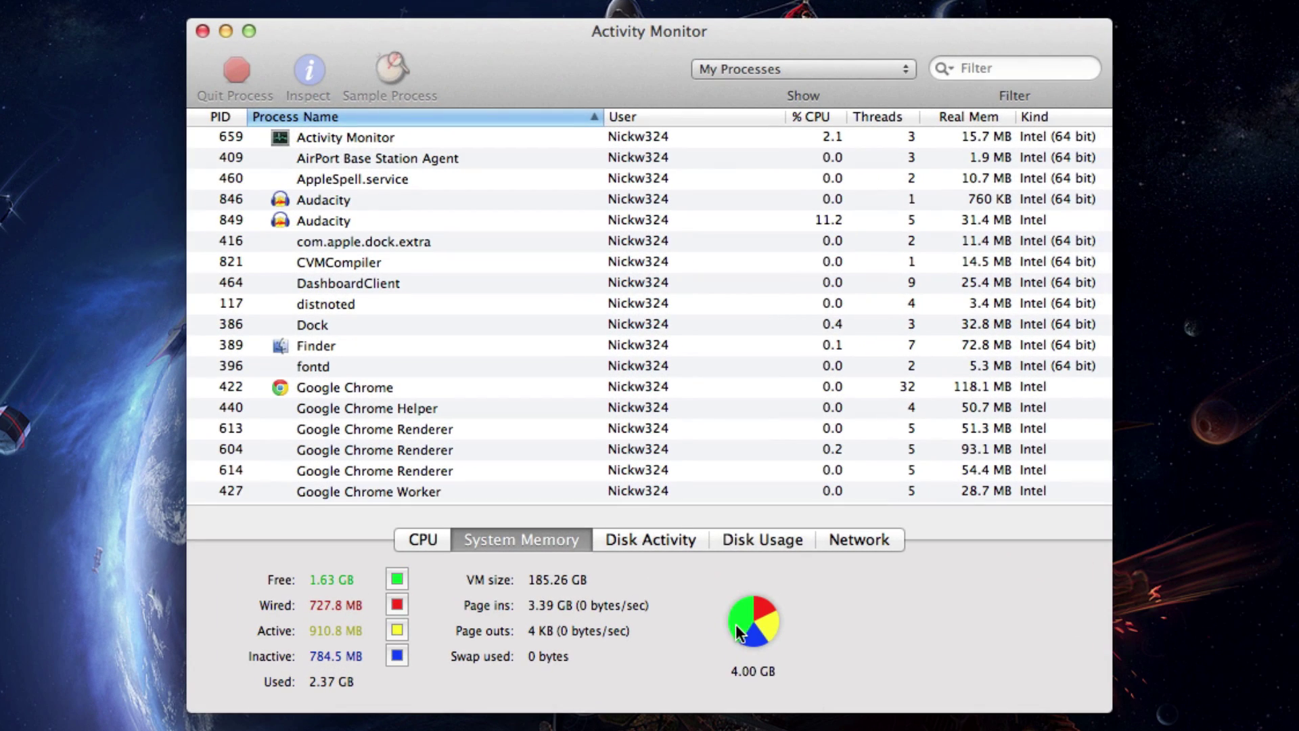
pyautogui.click(418, 539)
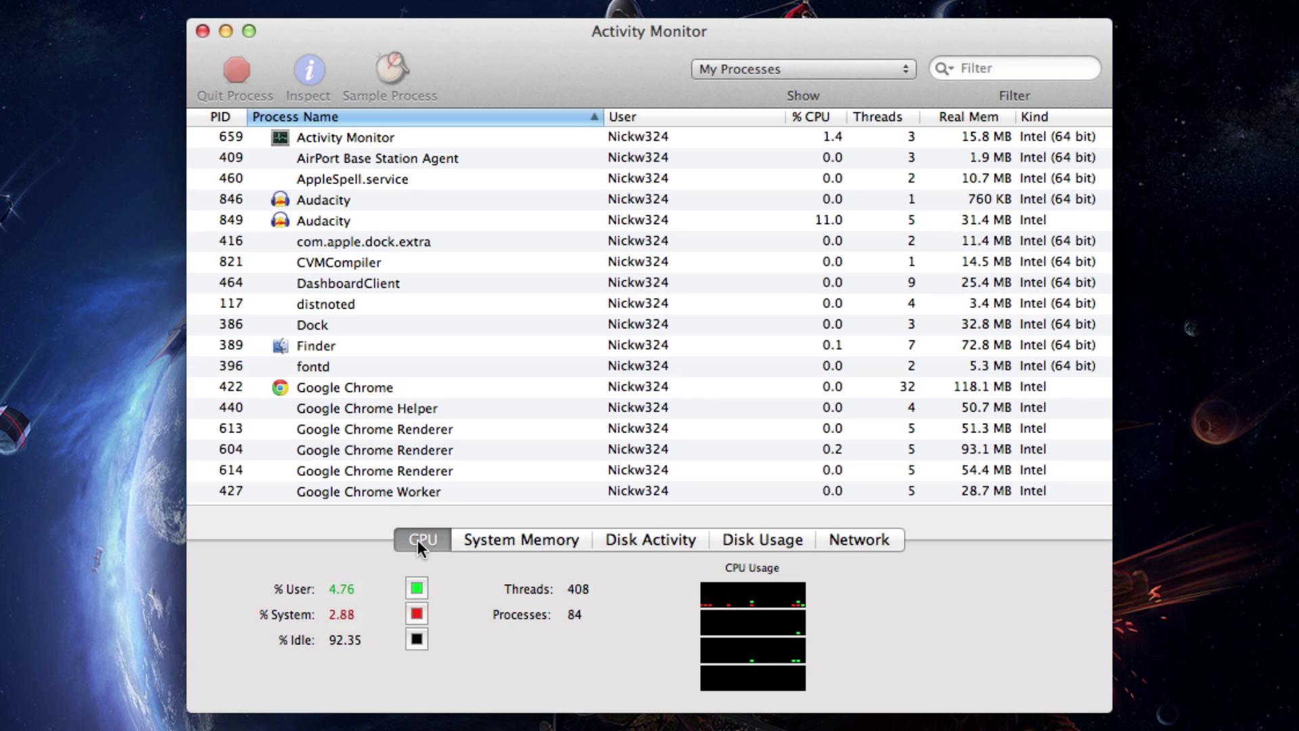
pyautogui.click(529, 543)
pyautogui.click(647, 538)
pyautogui.click(782, 539)
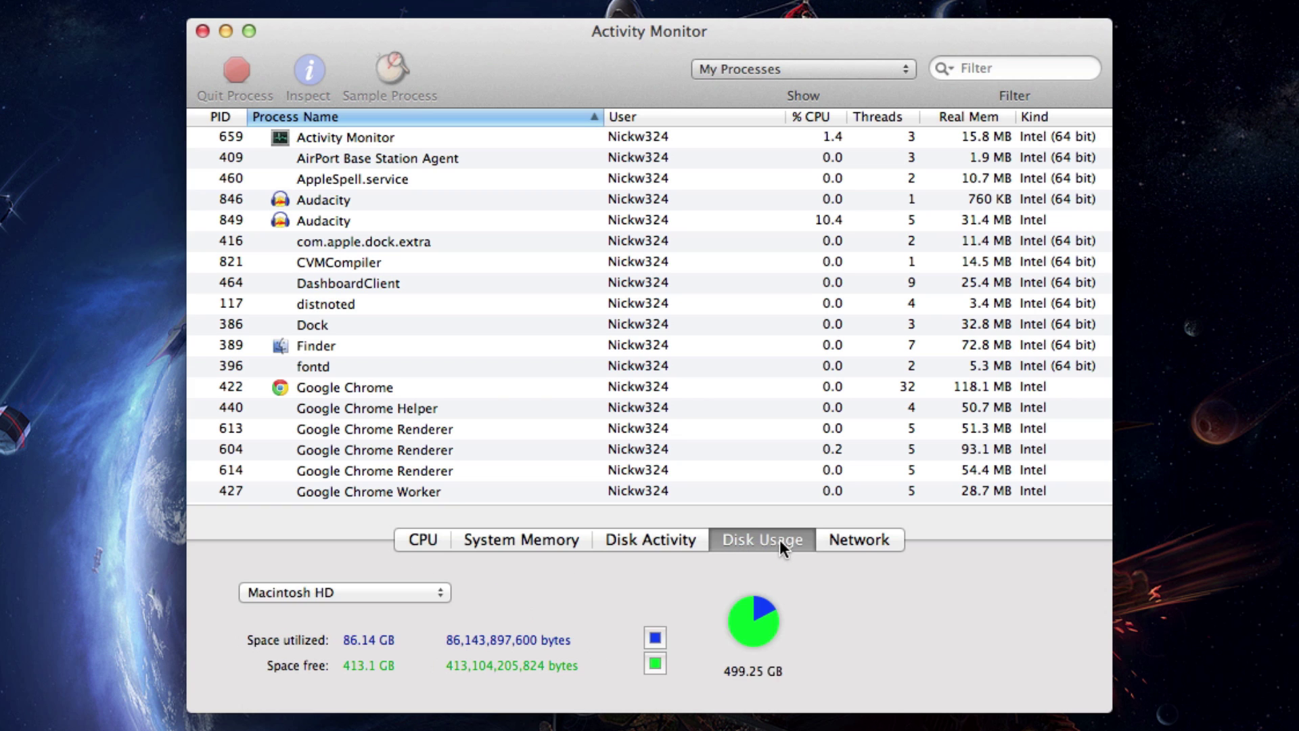
pyautogui.click(858, 542)
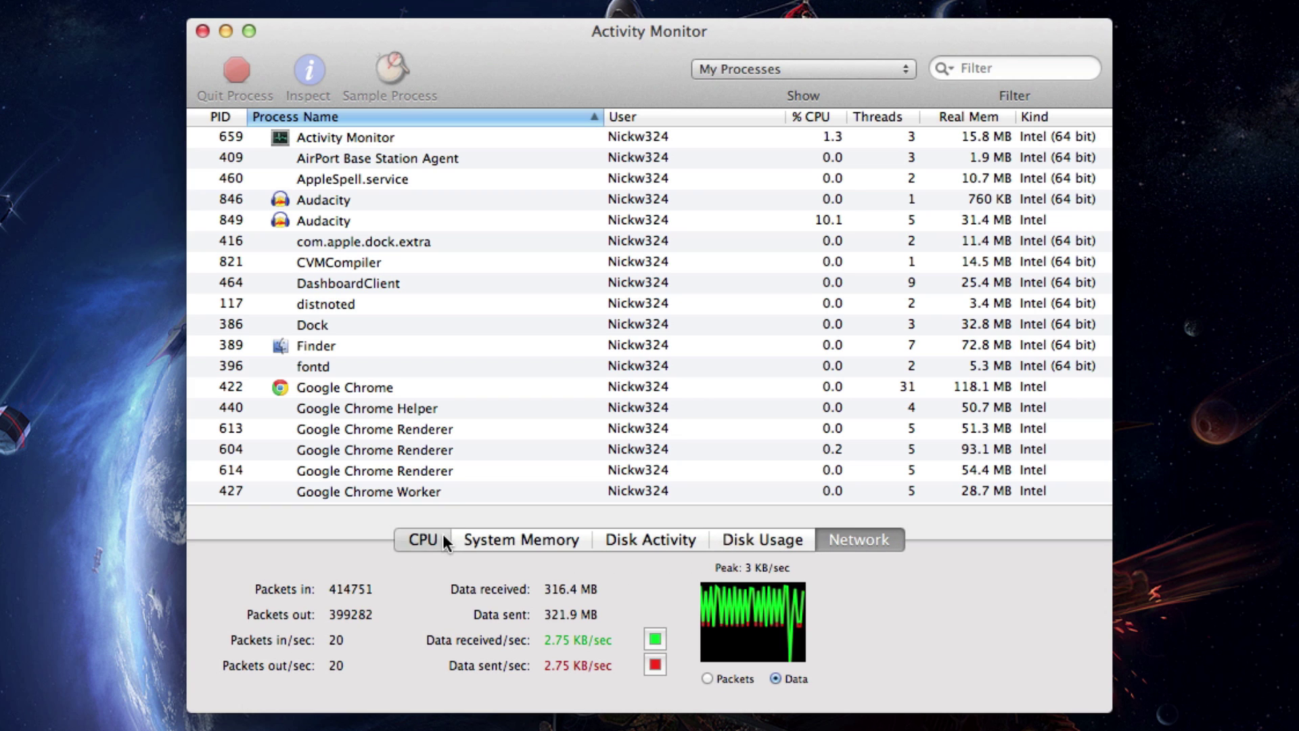
# Review the resource readings again from CPU through Network and back to CPU, and close the Activity Monitor window.
pyautogui.click(401, 544)
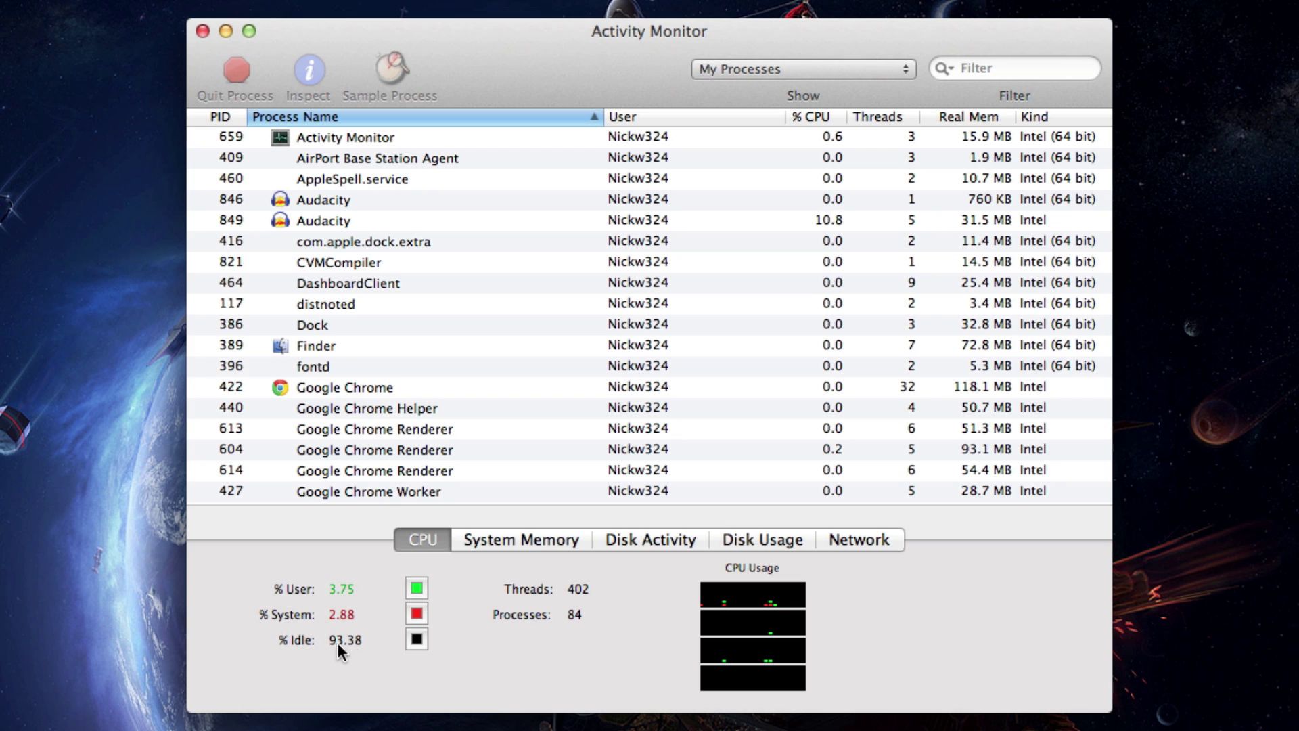
pyautogui.click(487, 540)
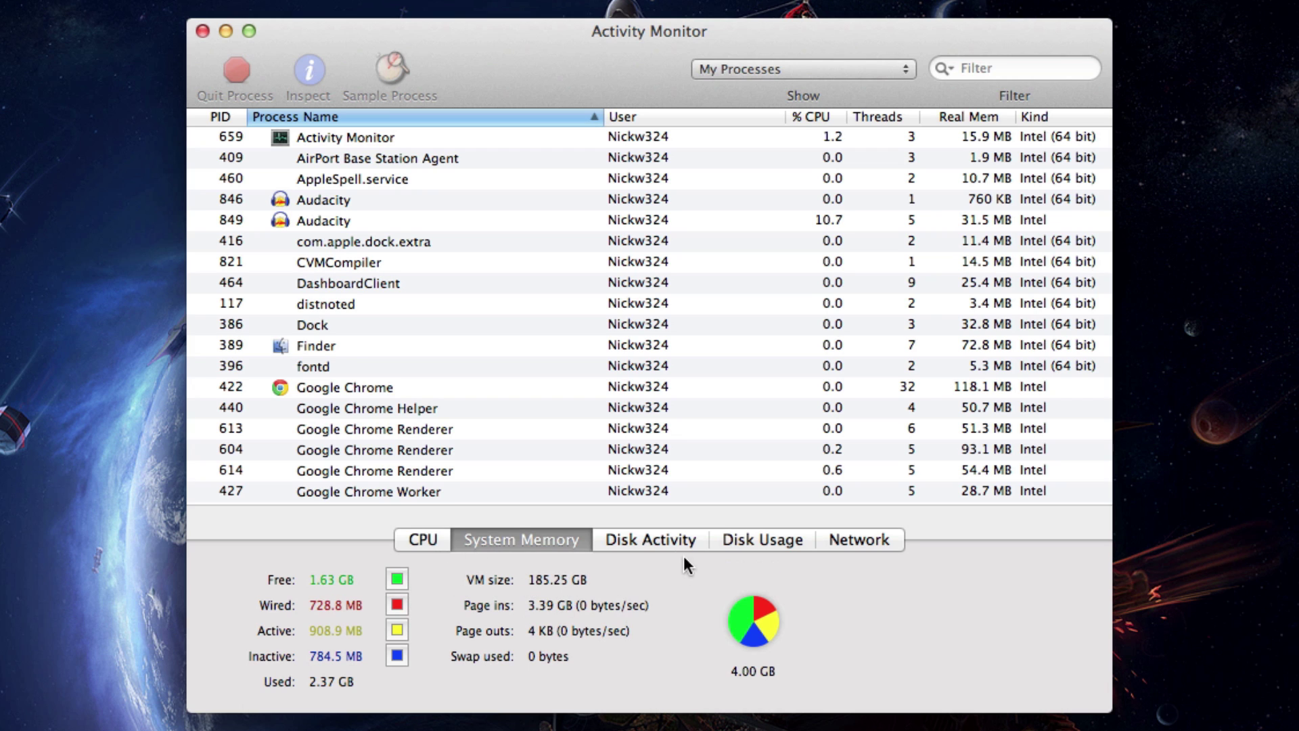
pyautogui.click(666, 534)
pyautogui.click(764, 536)
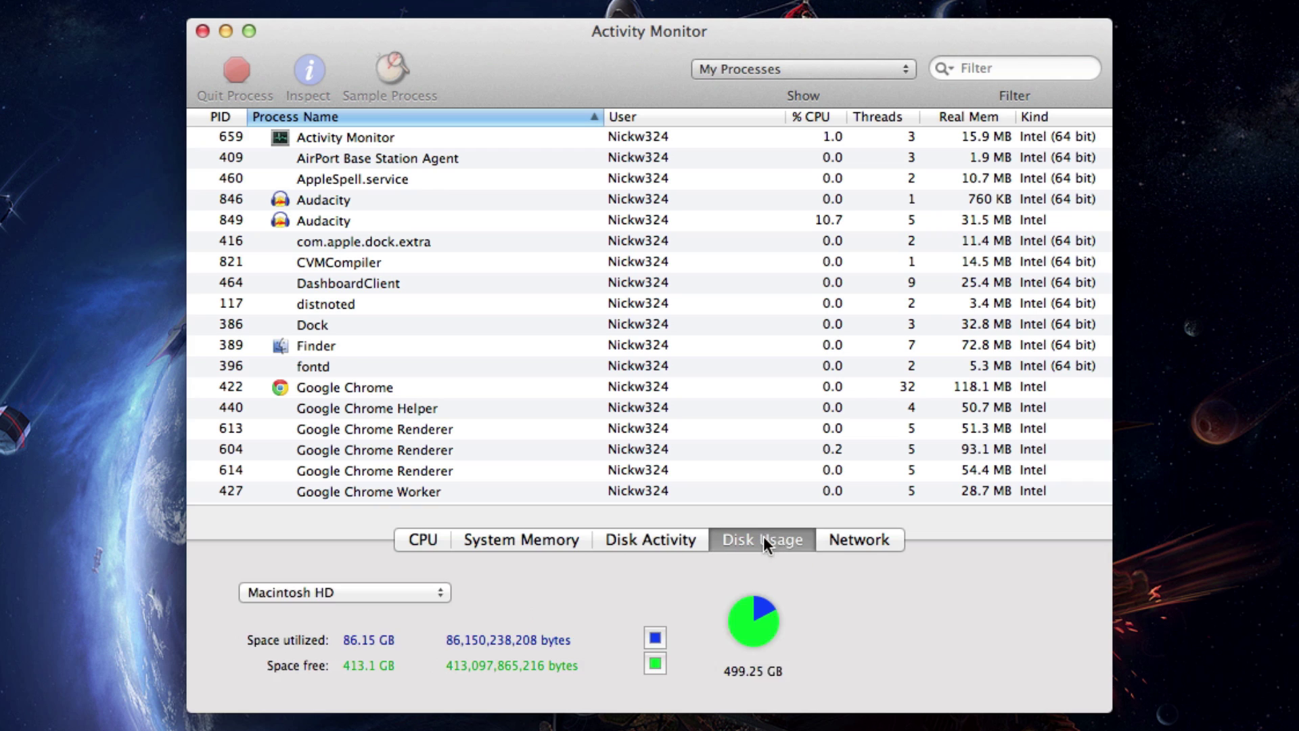
pyautogui.click(858, 539)
pyautogui.click(423, 541)
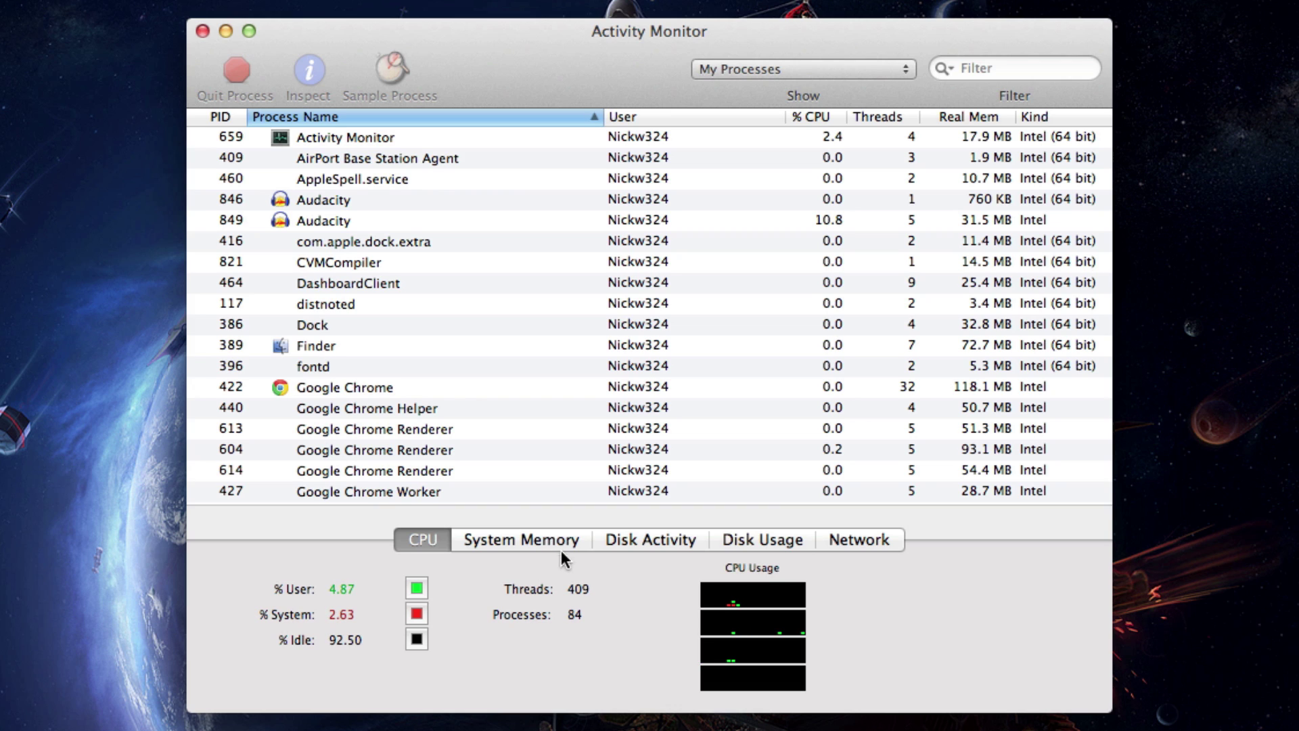
pyautogui.click(1042, 5)
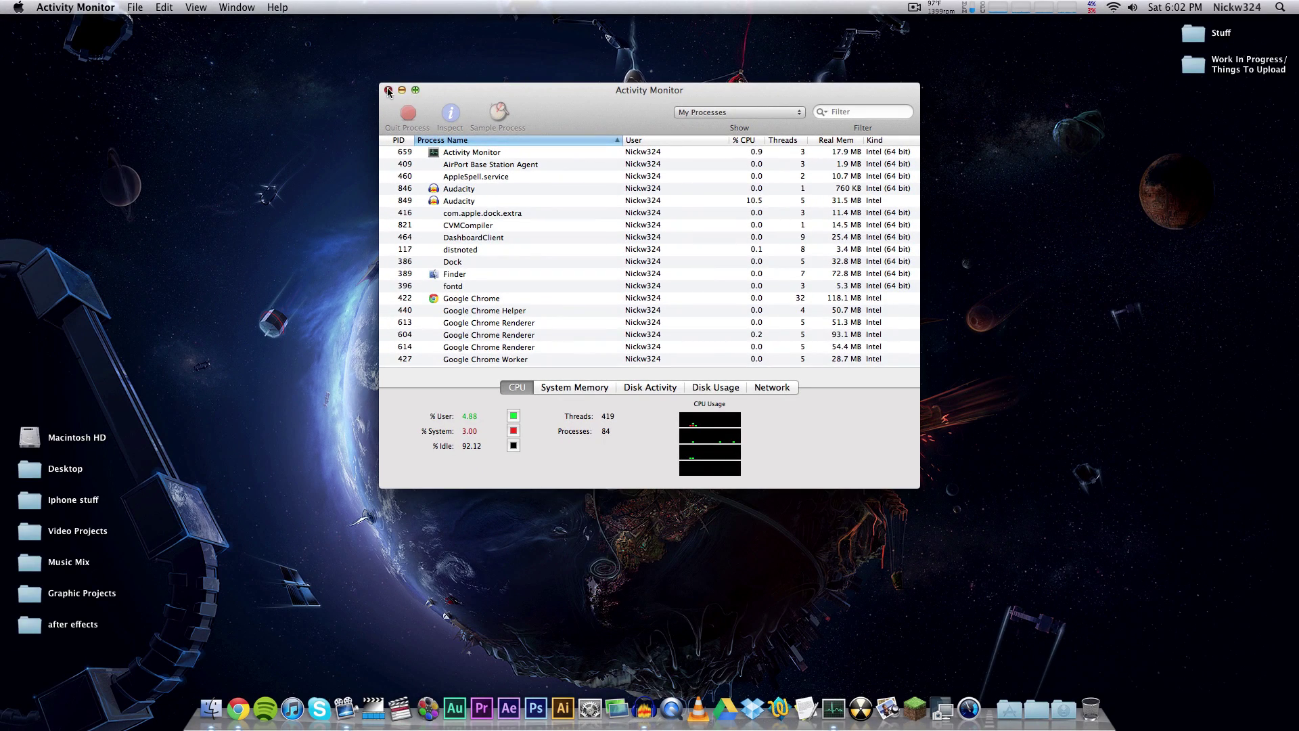
pyautogui.click(388, 90)
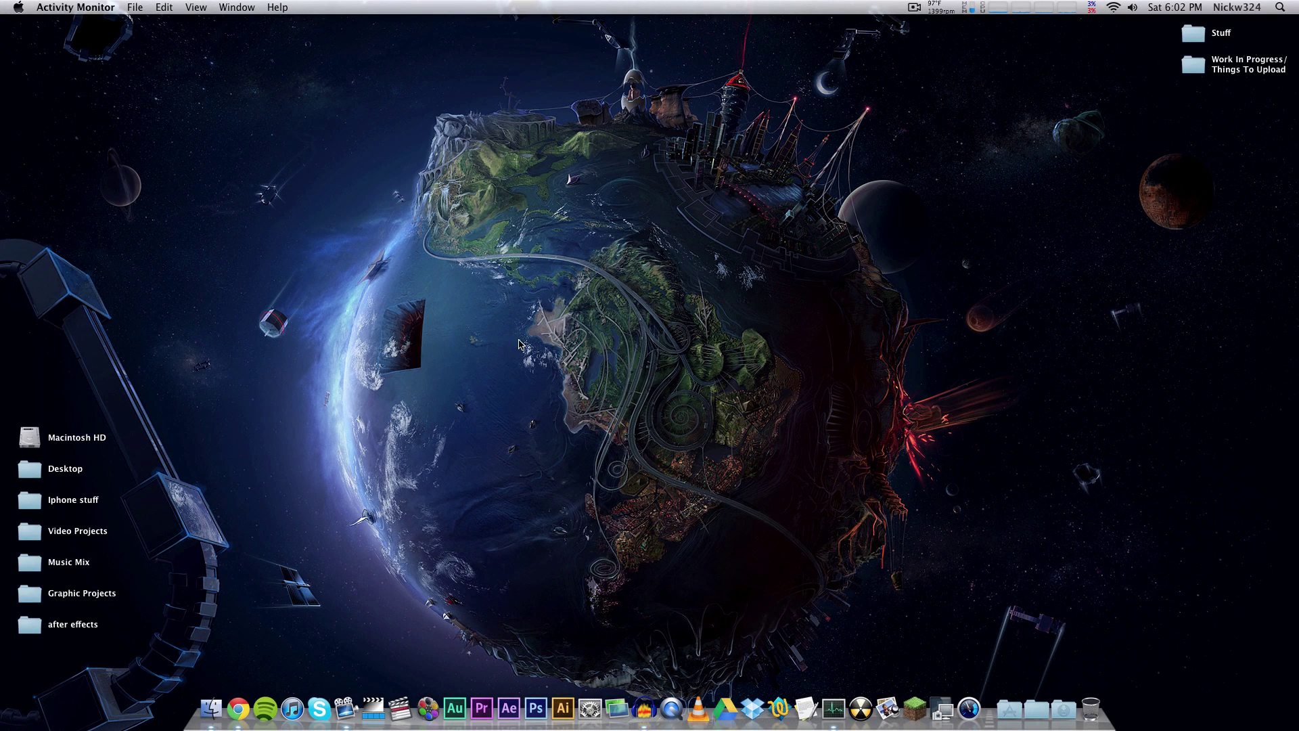
# Switch to Chrome with the iStat Menus 3 product page and check the live memory dropdown beside it.
pyautogui.click(238, 708)
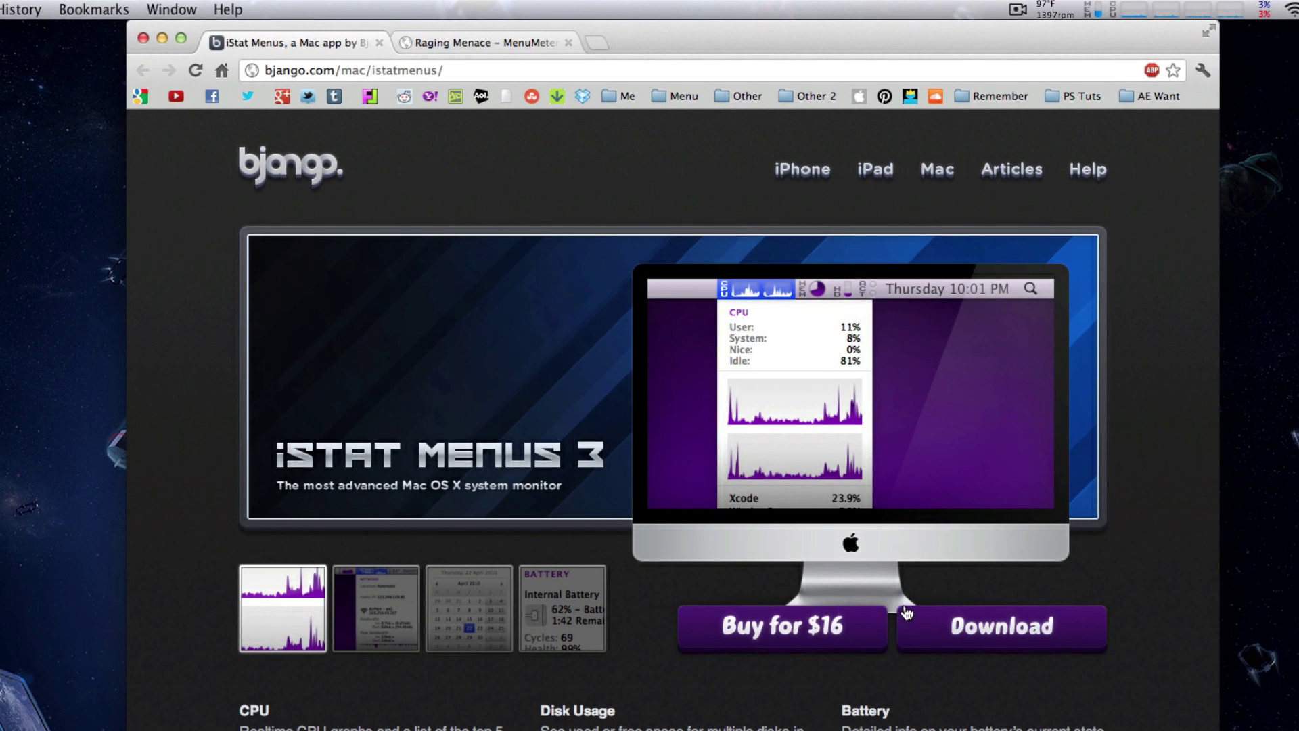
pyautogui.click(970, 6)
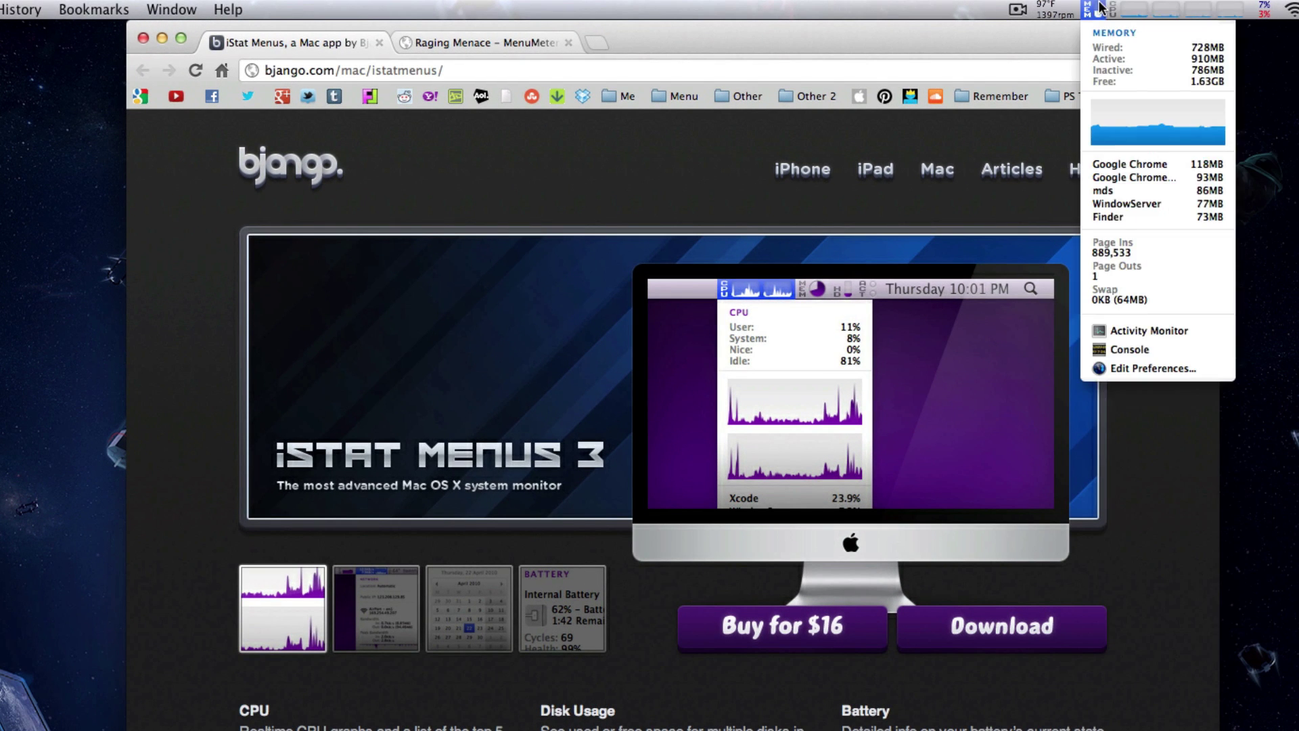
pyautogui.click(1123, 7)
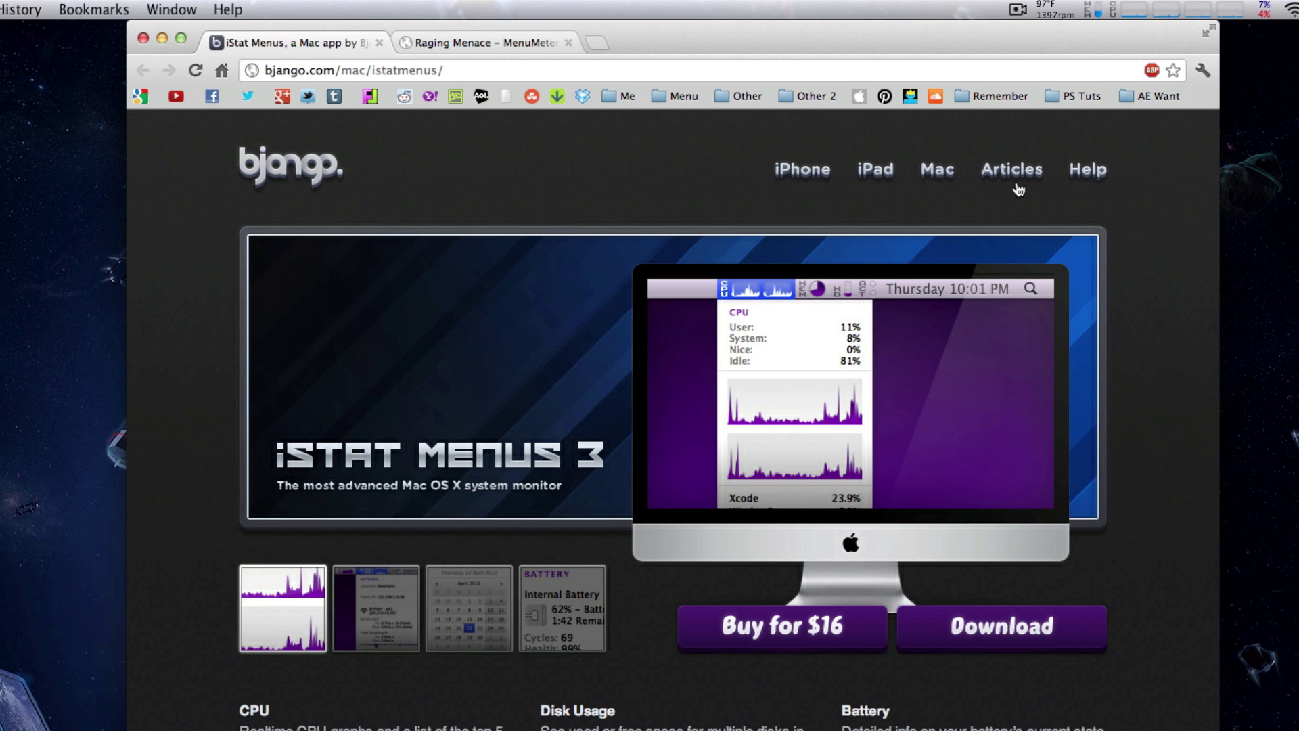
# Examine the Raging Menace MenuMeters page down to the MenuMeters 1.5 disk image download, and minimize the browser window.
pyautogui.click(503, 45)
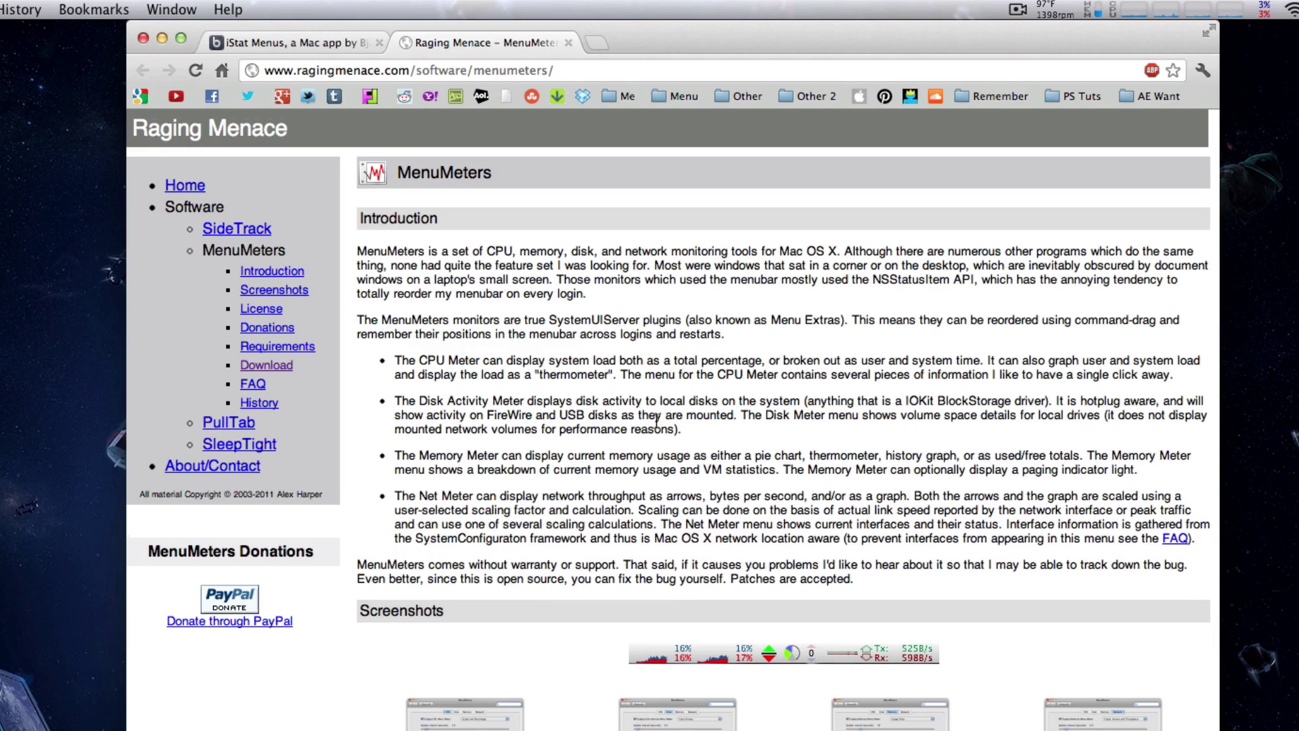
pyautogui.scroll(-10, 666, 418)
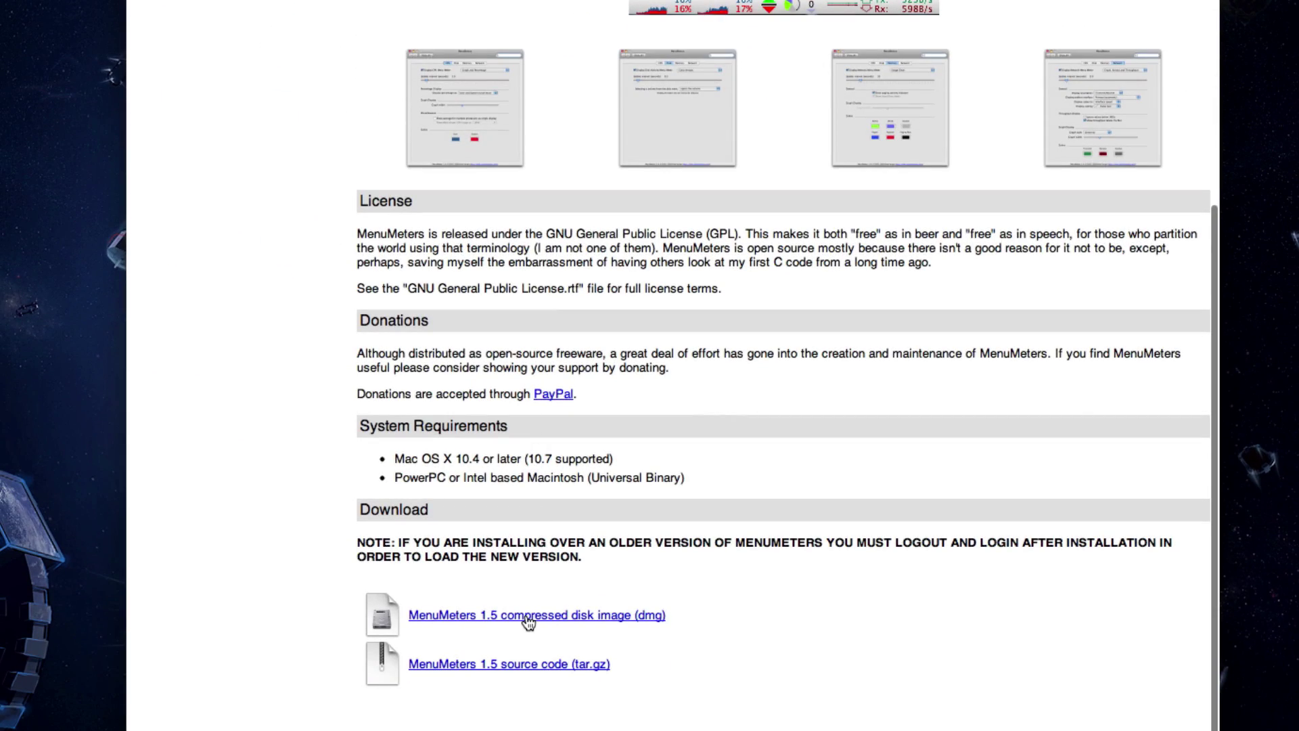
pyautogui.scroll(10, 528, 622)
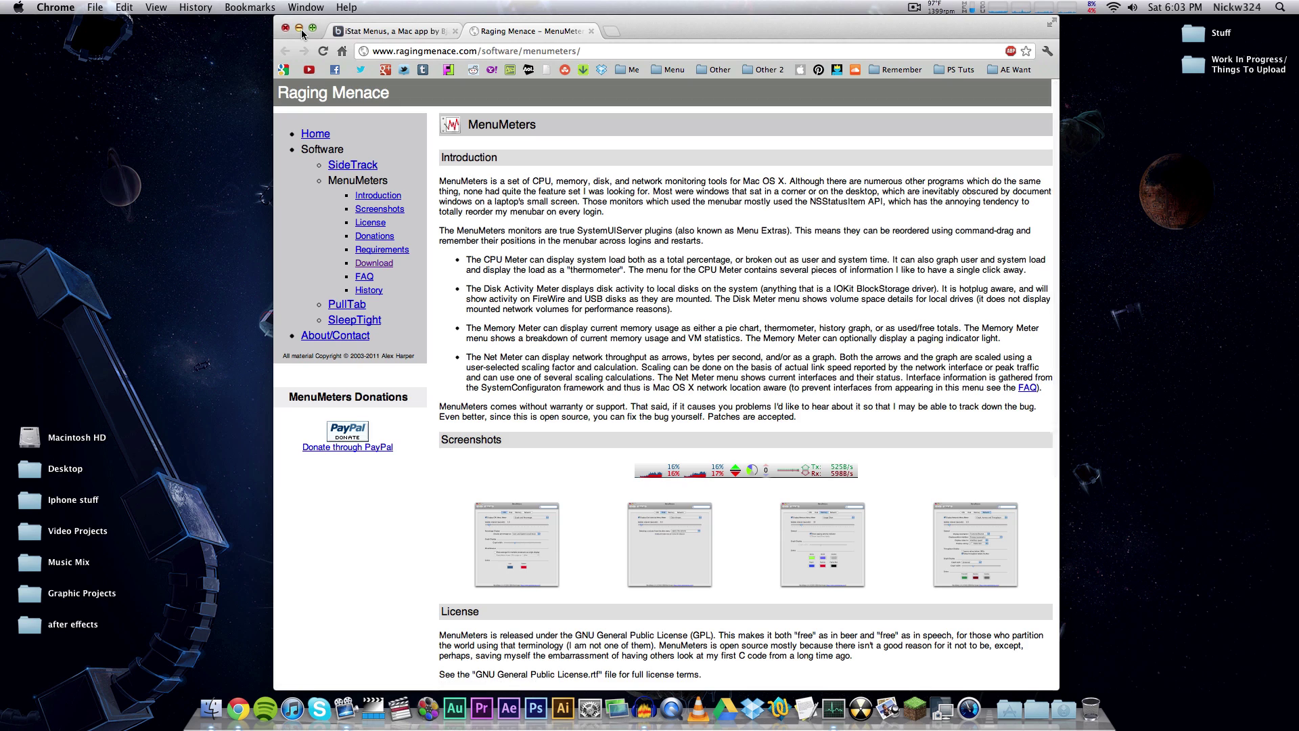
pyautogui.click(299, 29)
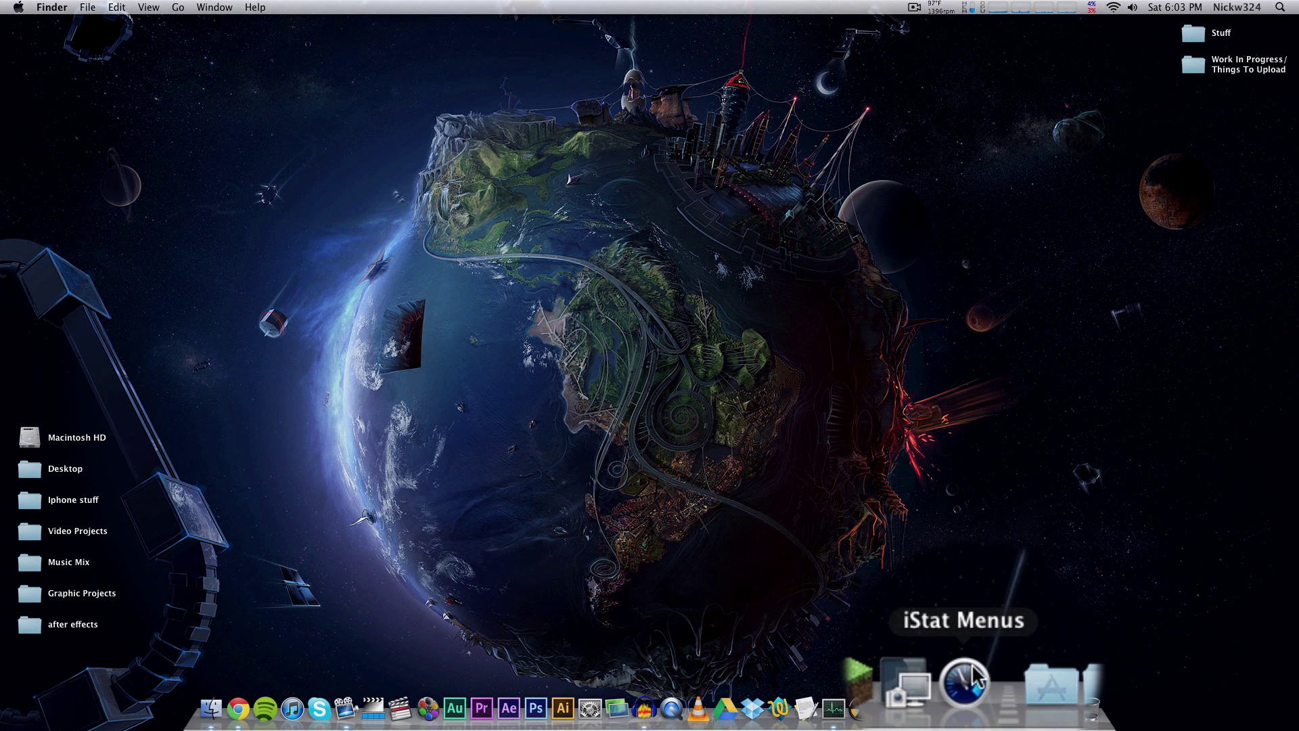
# Open iStat Menus and try the Blaqua skin on the CPU dropdown before setting the skin back to Aqua.
pyautogui.click(974, 677)
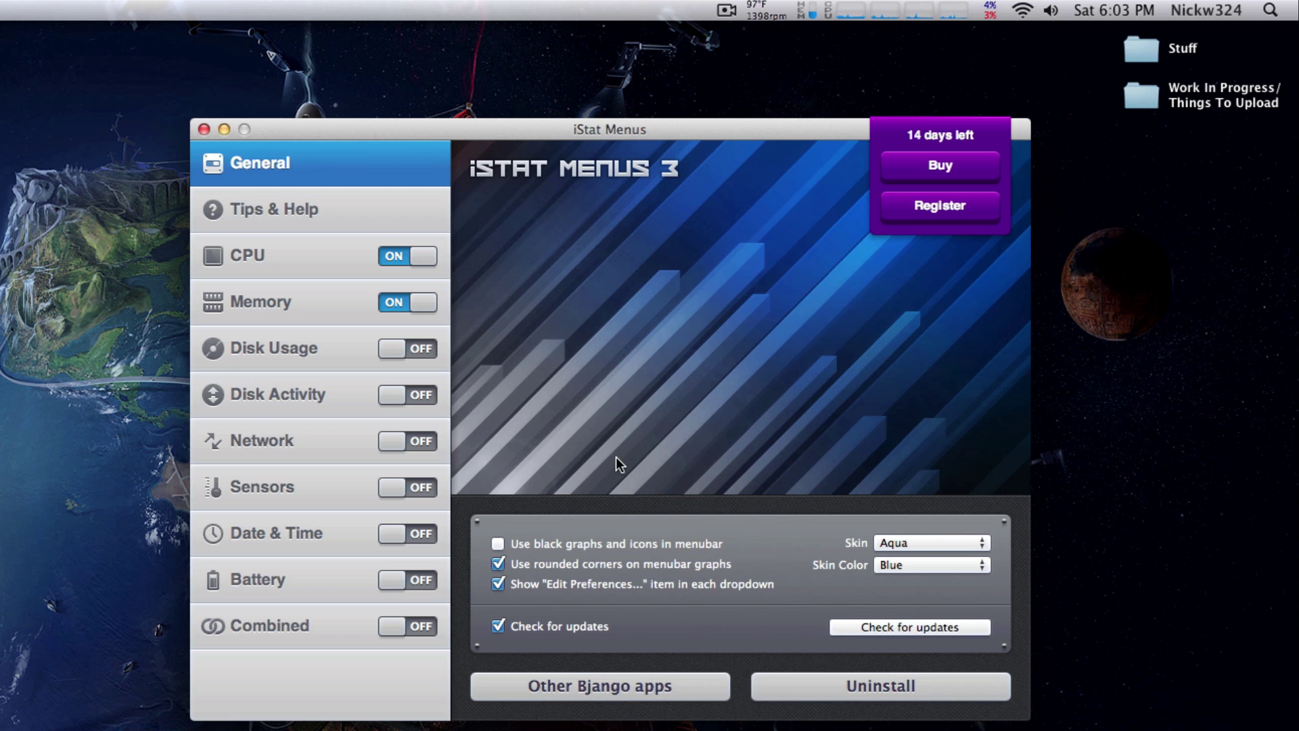
pyautogui.click(880, 543)
pyautogui.click(885, 561)
pyautogui.click(851, 8)
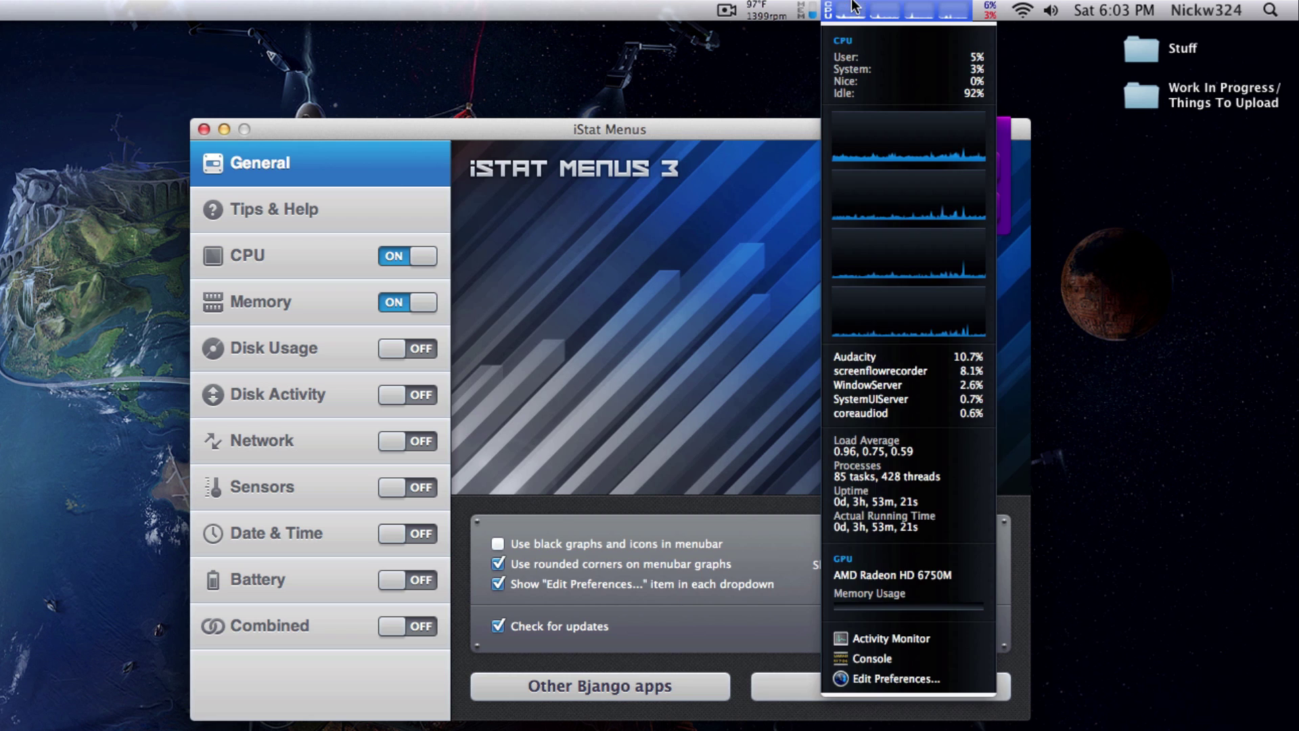
pyautogui.click(825, 8)
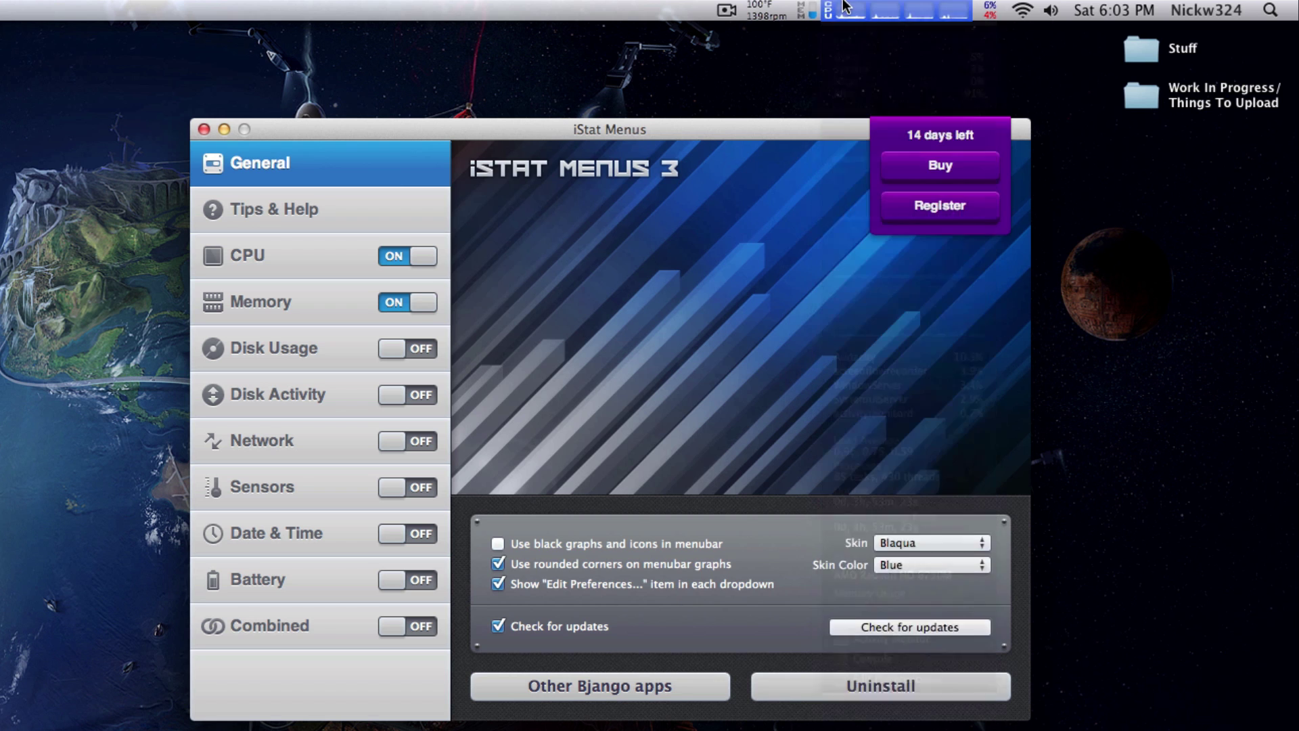
pyautogui.click(944, 542)
pyautogui.click(934, 526)
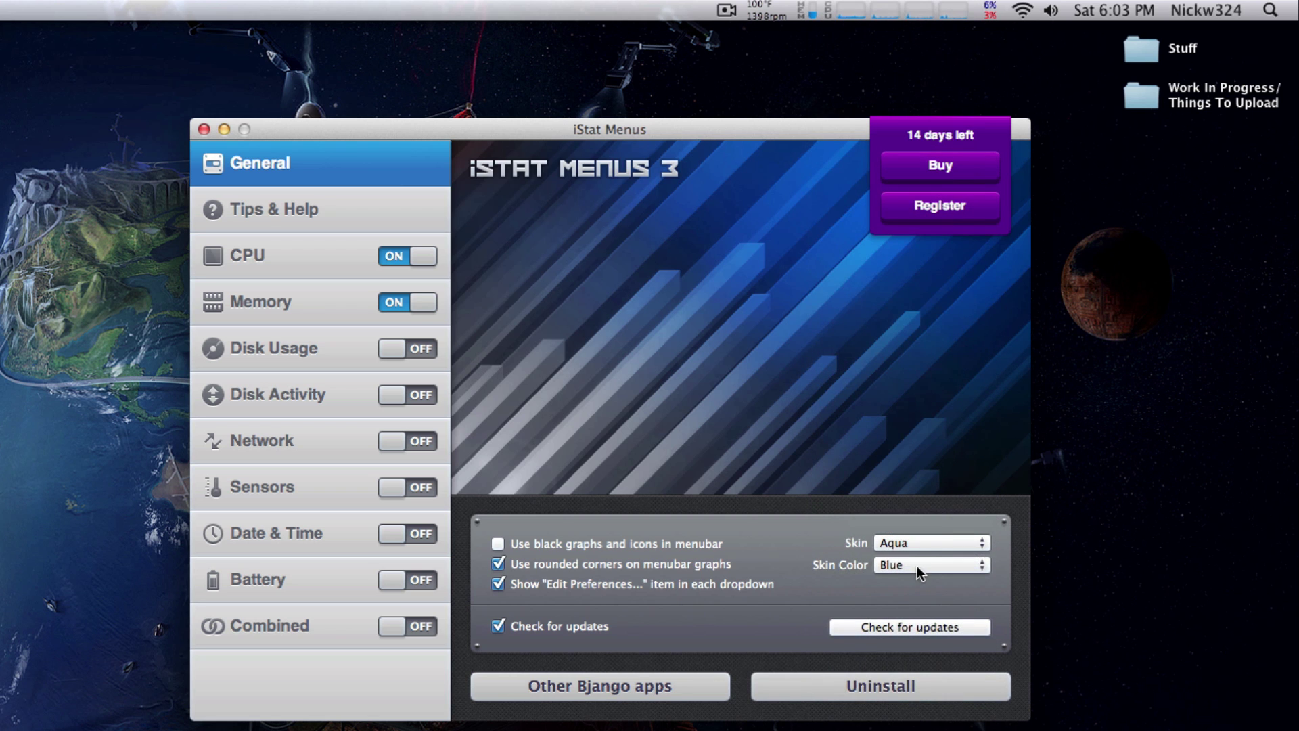
# Try the Purple skin color on the menu bar graphs and CPU dropdown, and set the skin color back to Blue.
pyautogui.click(919, 566)
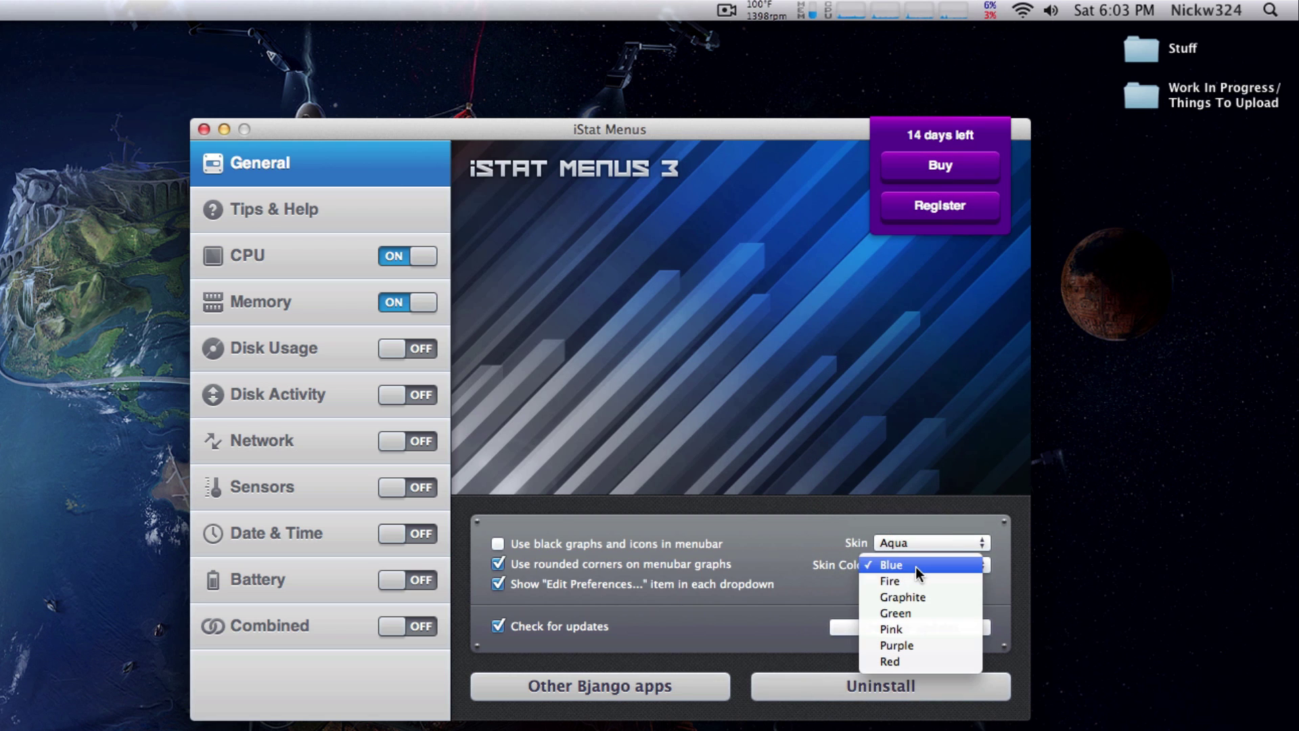
pyautogui.click(915, 642)
pyautogui.click(842, 8)
pyautogui.click(842, 9)
pyautogui.click(843, 8)
pyautogui.click(843, 8)
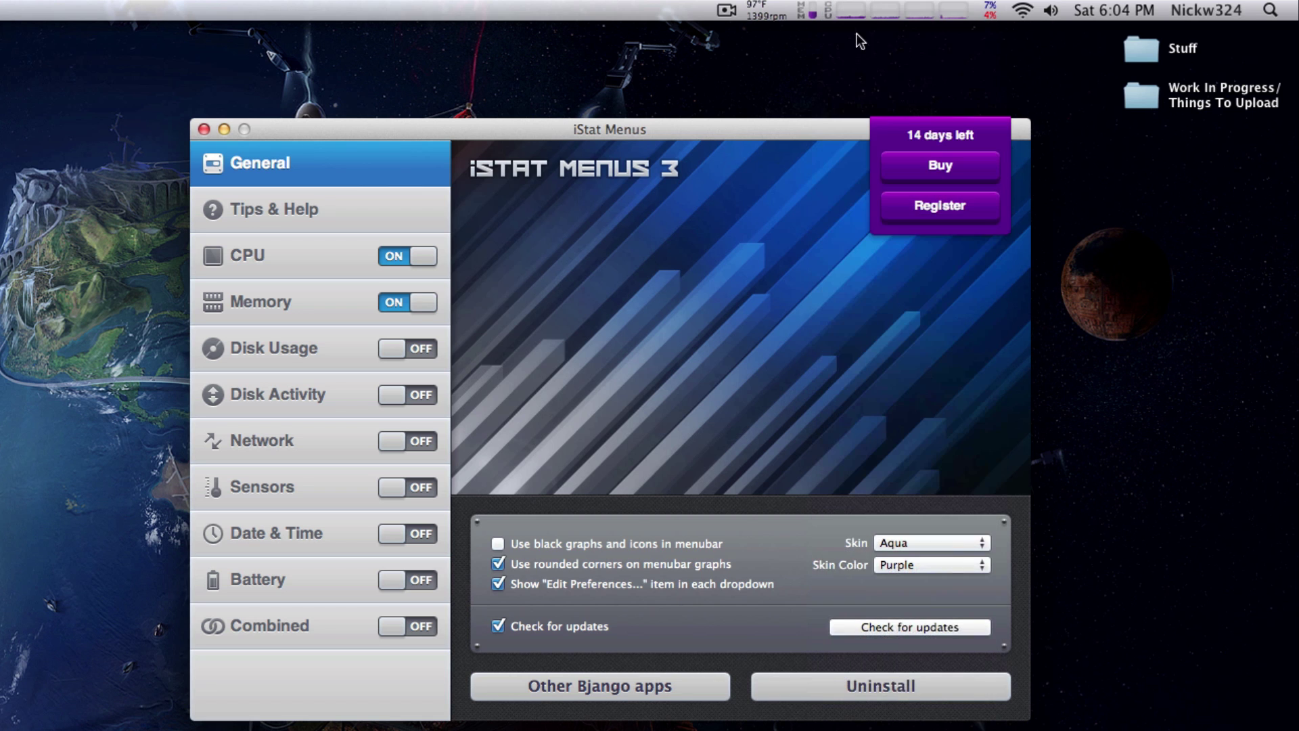
pyautogui.click(931, 569)
pyautogui.click(911, 482)
# Look over the CPU and Memory settings, and enable the Disk Usage monitor to view its menu bar dropdown.
pyautogui.click(310, 258)
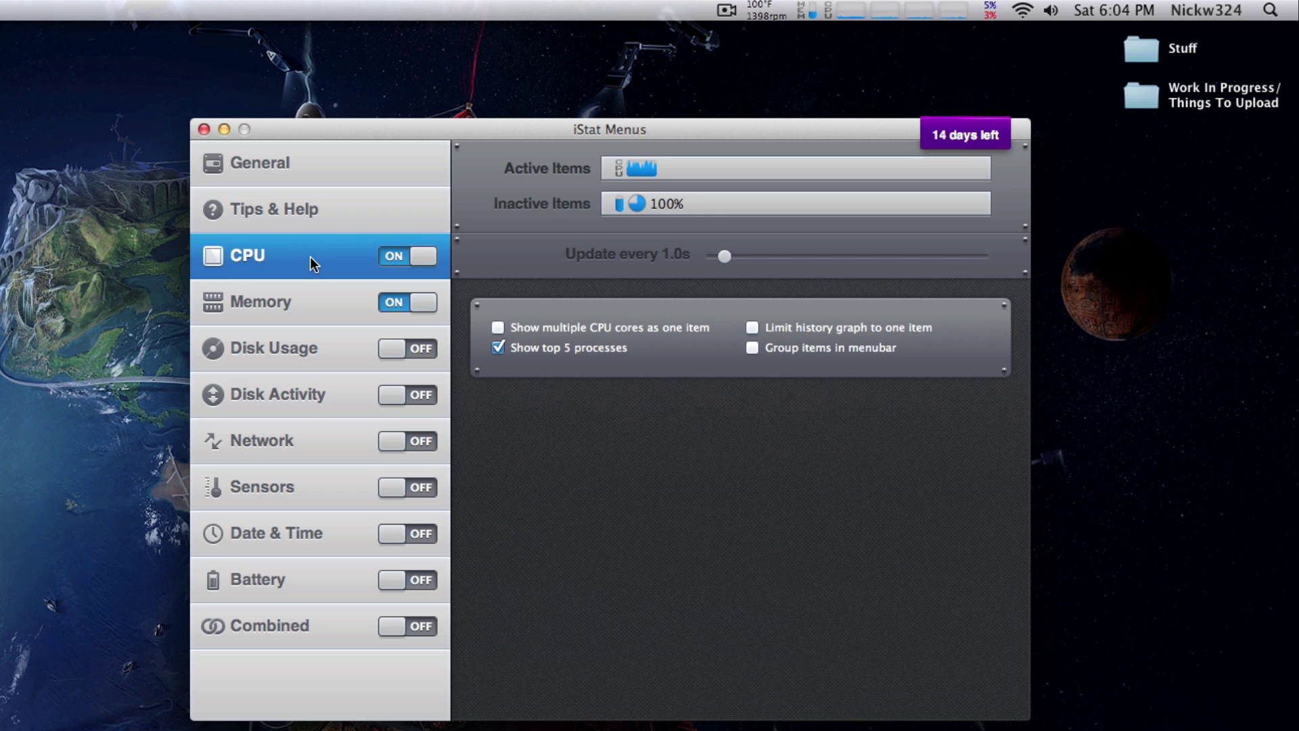
pyautogui.click(302, 301)
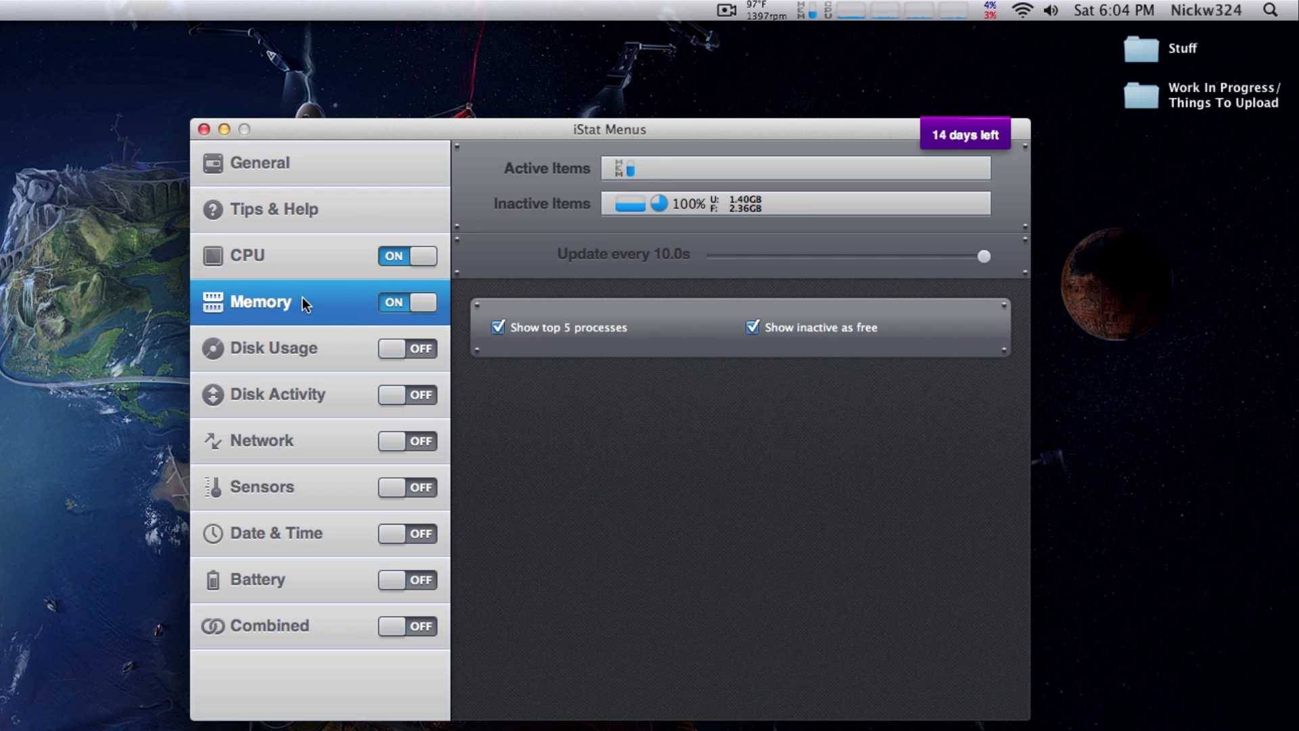
pyautogui.click(308, 355)
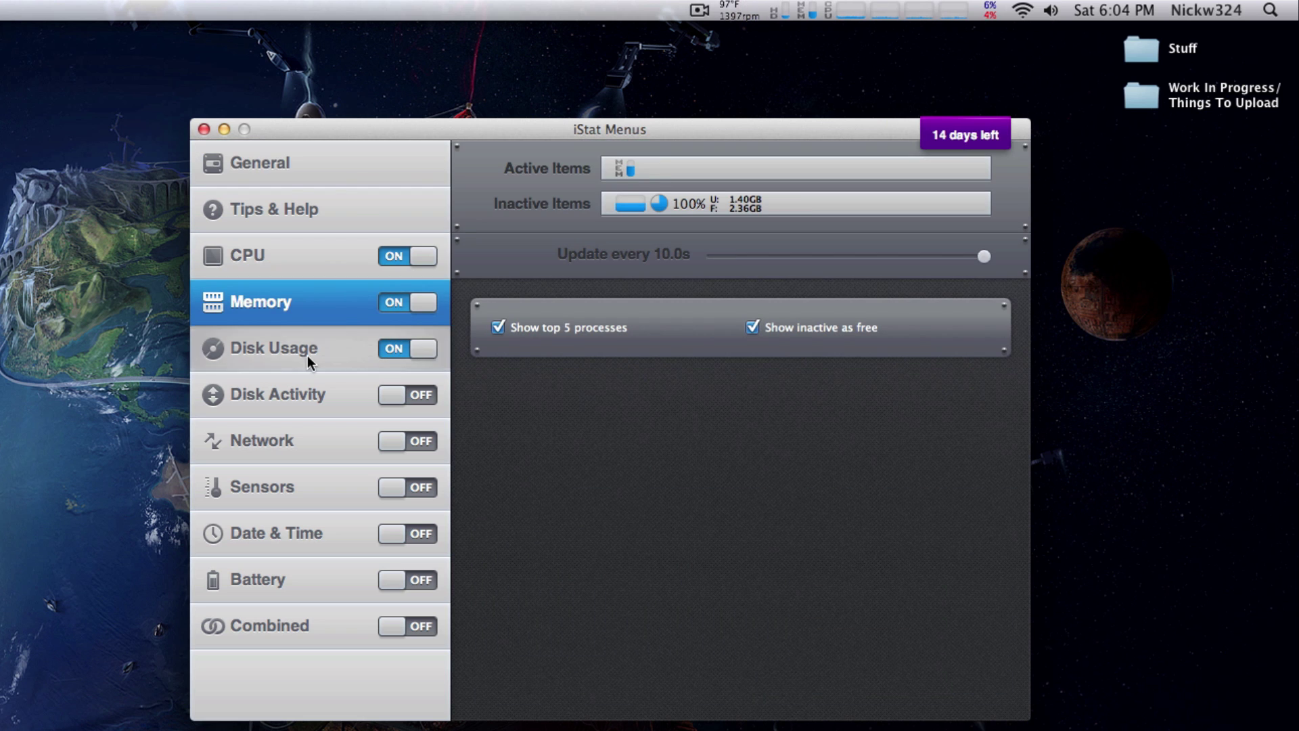
pyautogui.click(781, 10)
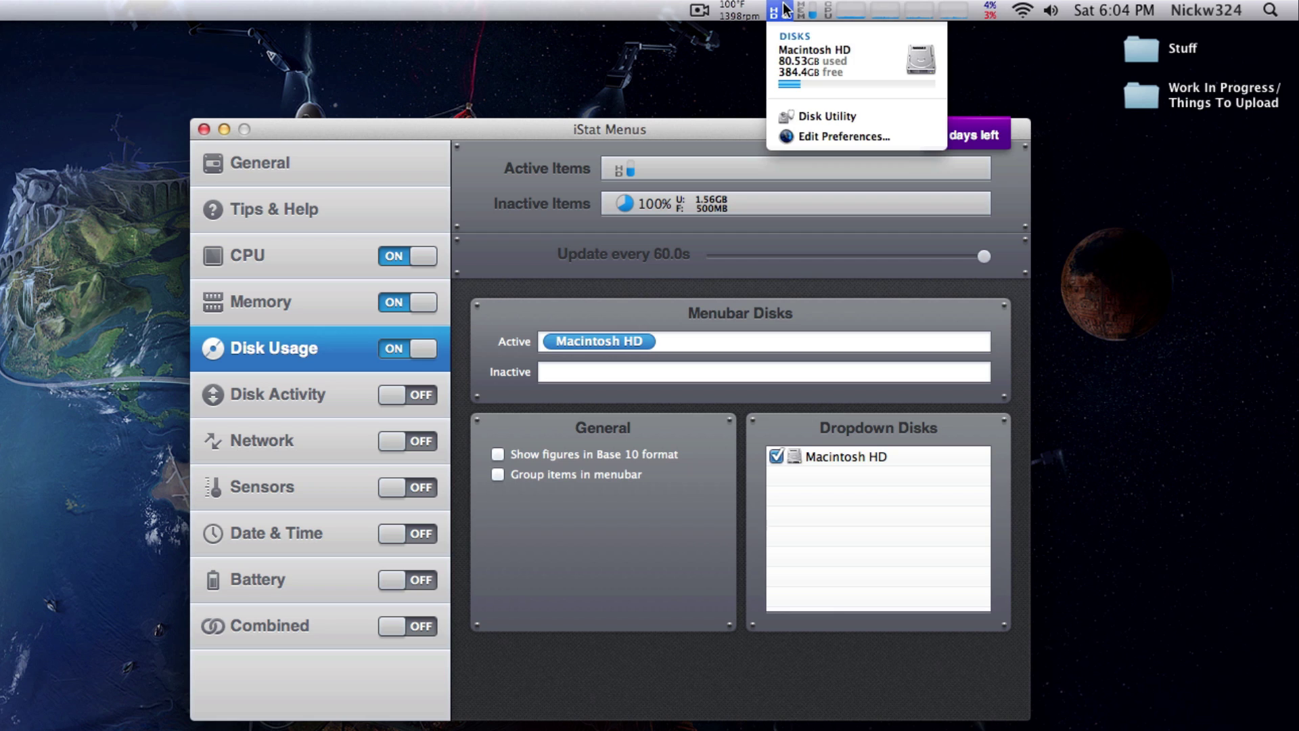
pyautogui.click(782, 10)
# Enable the Disk Activity, Network, Sensors and Date & Time monitors and look at their items in the menu bar.
pyautogui.click(398, 396)
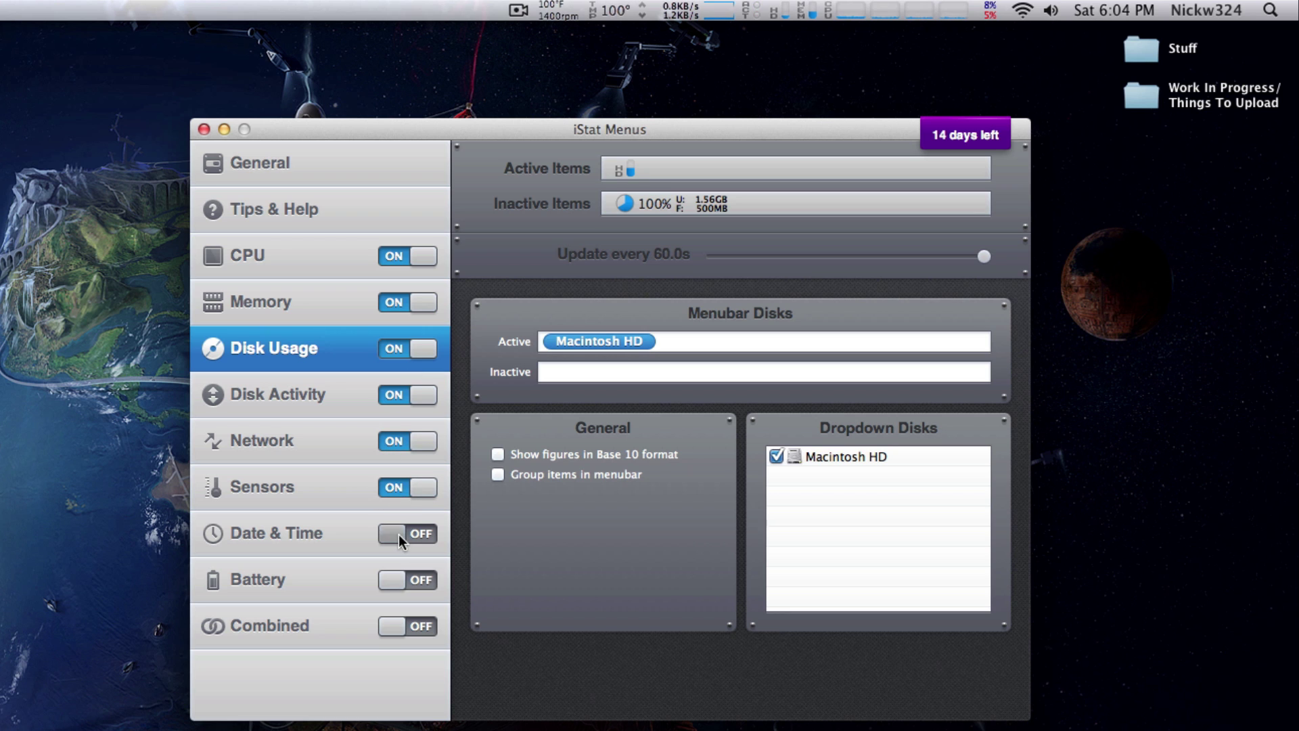
pyautogui.click(559, 7)
pyautogui.click(817, 7)
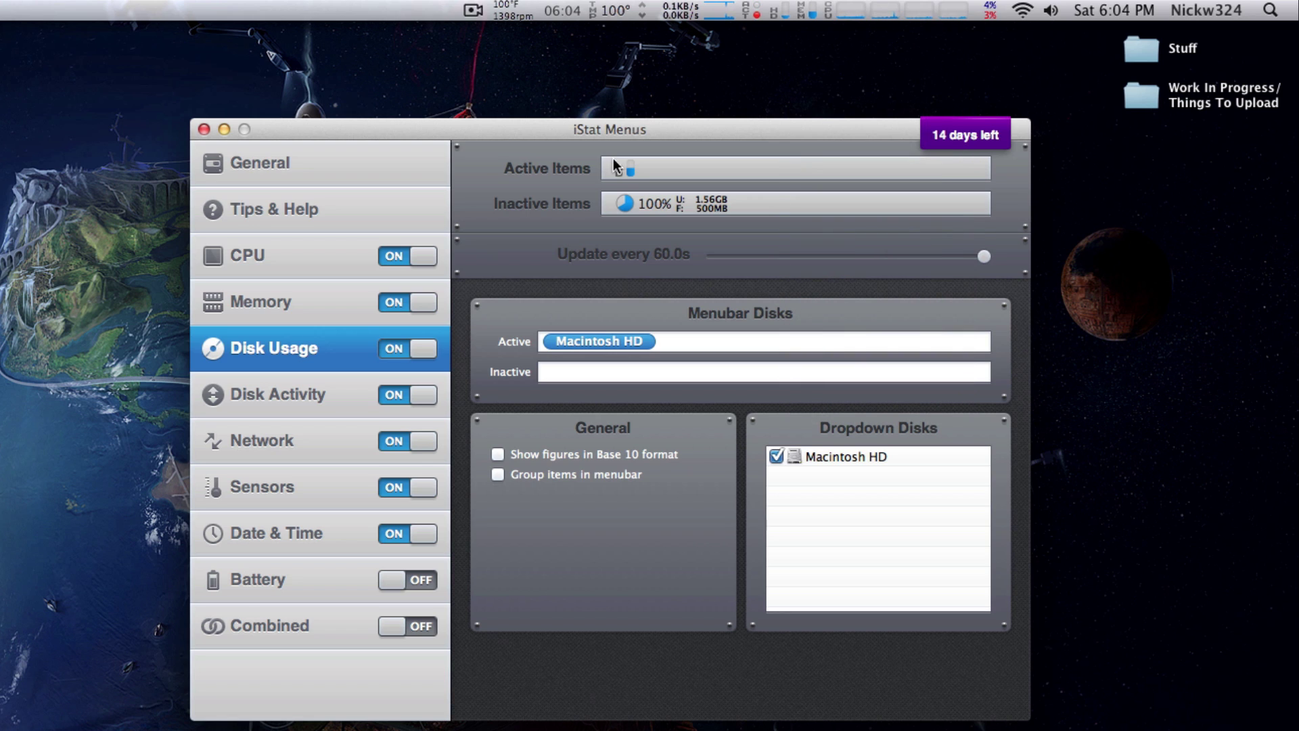
# Turn off the Date & Time, Sensors, Network, Disk Activity and Disk Usage monitors.
pyautogui.click(409, 486)
pyautogui.click(407, 440)
pyautogui.click(408, 395)
pyautogui.click(408, 347)
# Review the Memory and CPU settings along with the live CPU dropdown, and close the iStat Menus window.
pyautogui.click(303, 298)
pyautogui.click(307, 256)
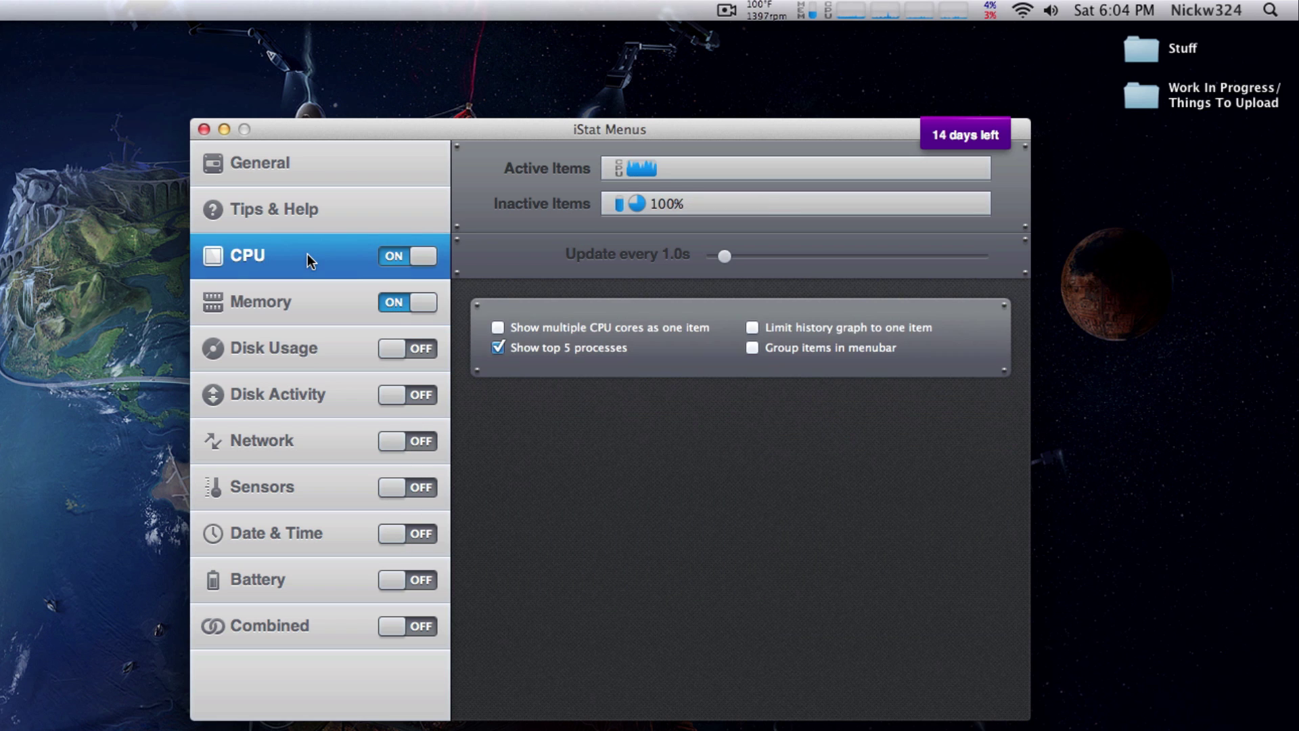
pyautogui.click(254, 290)
pyautogui.click(271, 257)
pyautogui.click(918, 3)
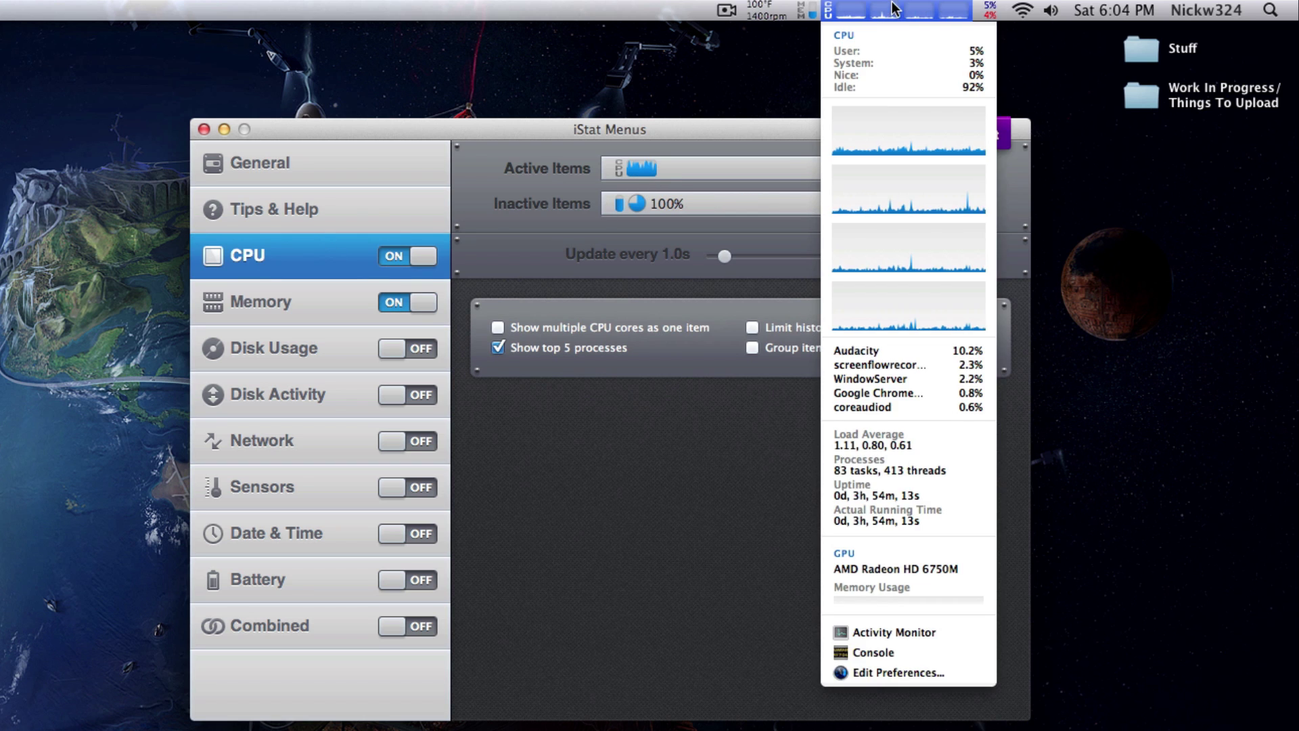
pyautogui.click(361, 173)
pyautogui.click(205, 130)
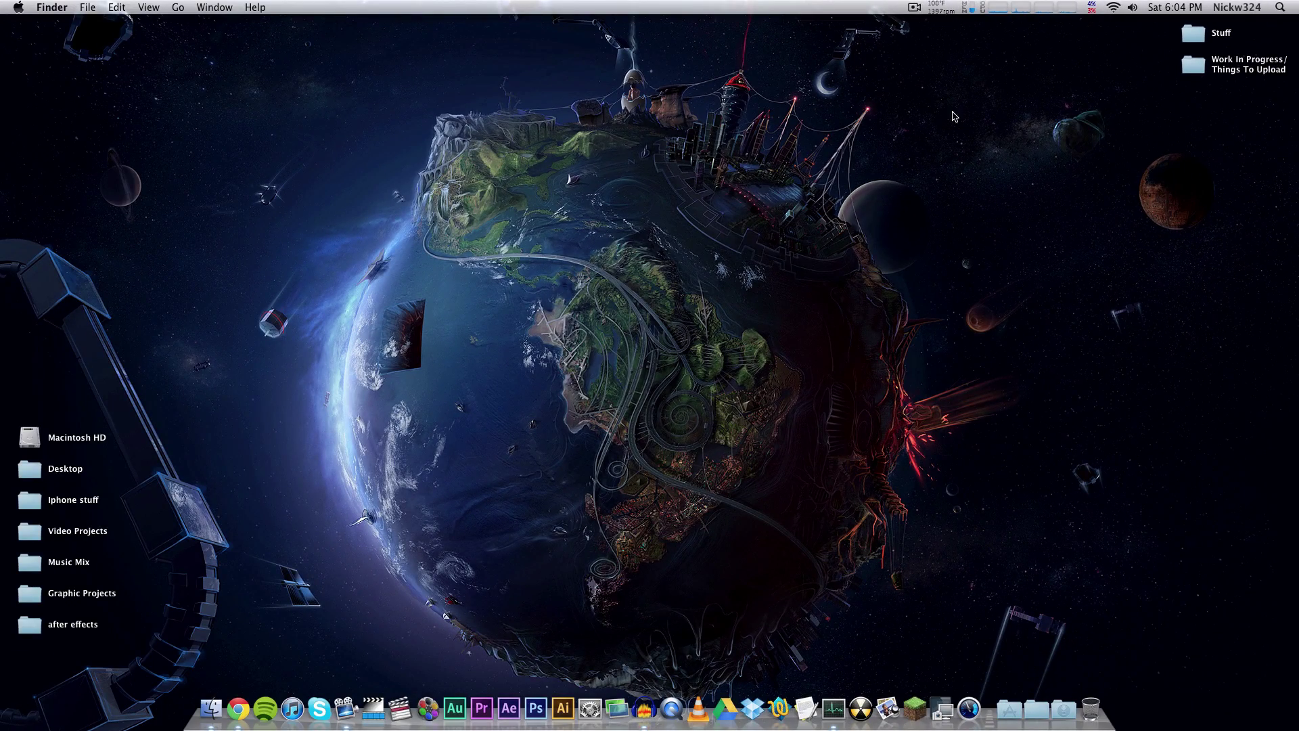
# Look over the CPU and Memory dropdowns in the menu bar, including their usage graphs and top processes.
pyautogui.click(1007, 8)
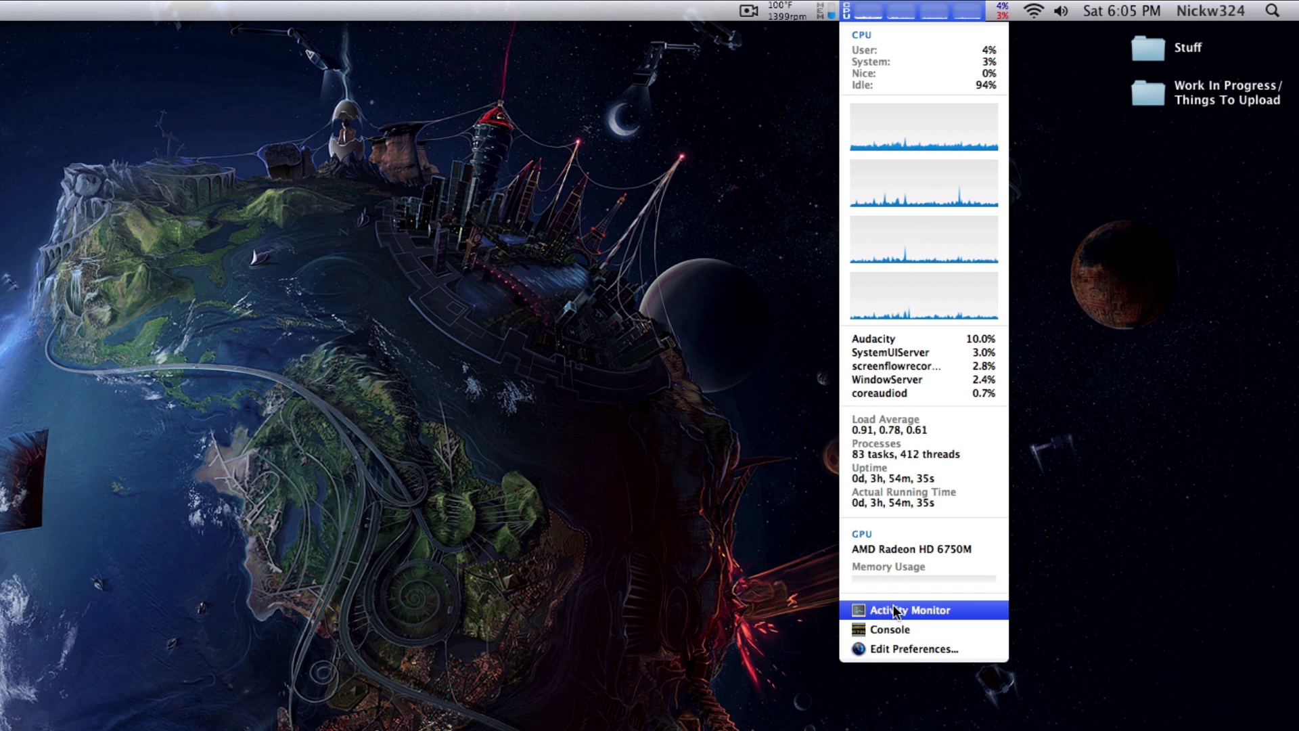
pyautogui.click(870, 9)
pyautogui.click(833, 7)
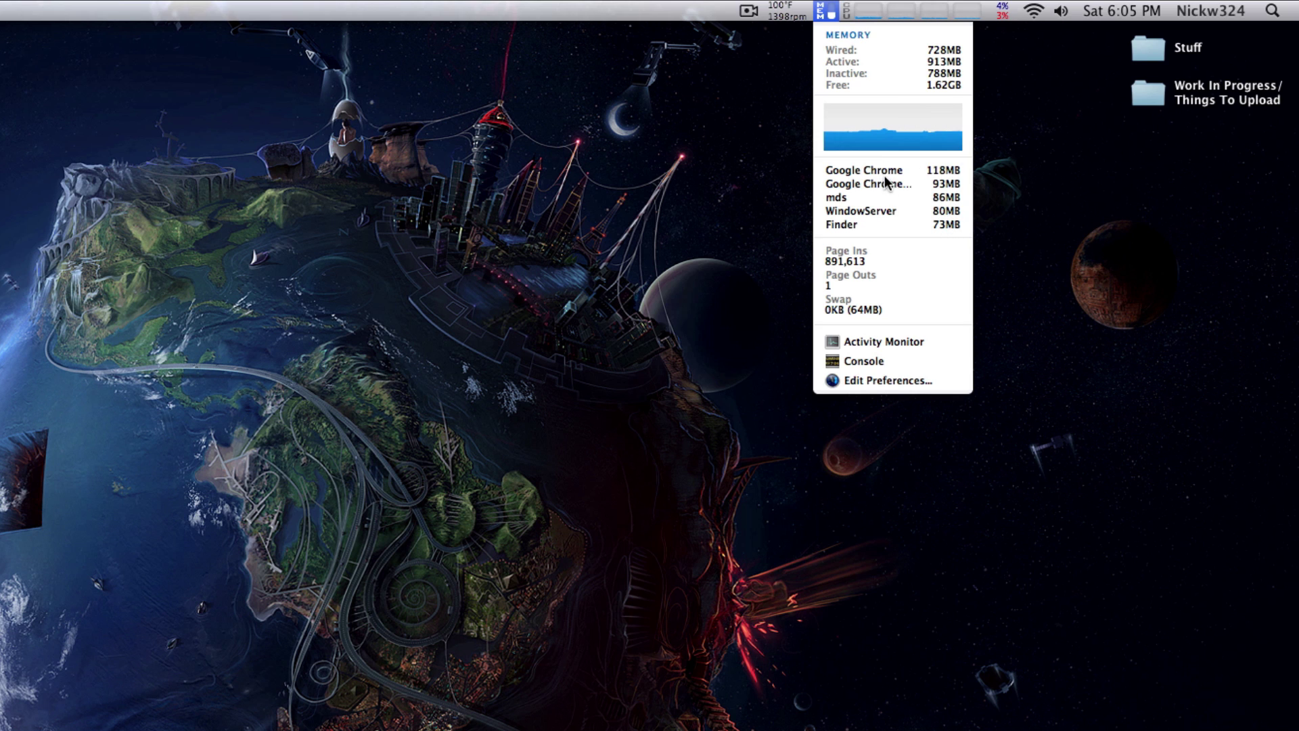
pyautogui.click(827, 11)
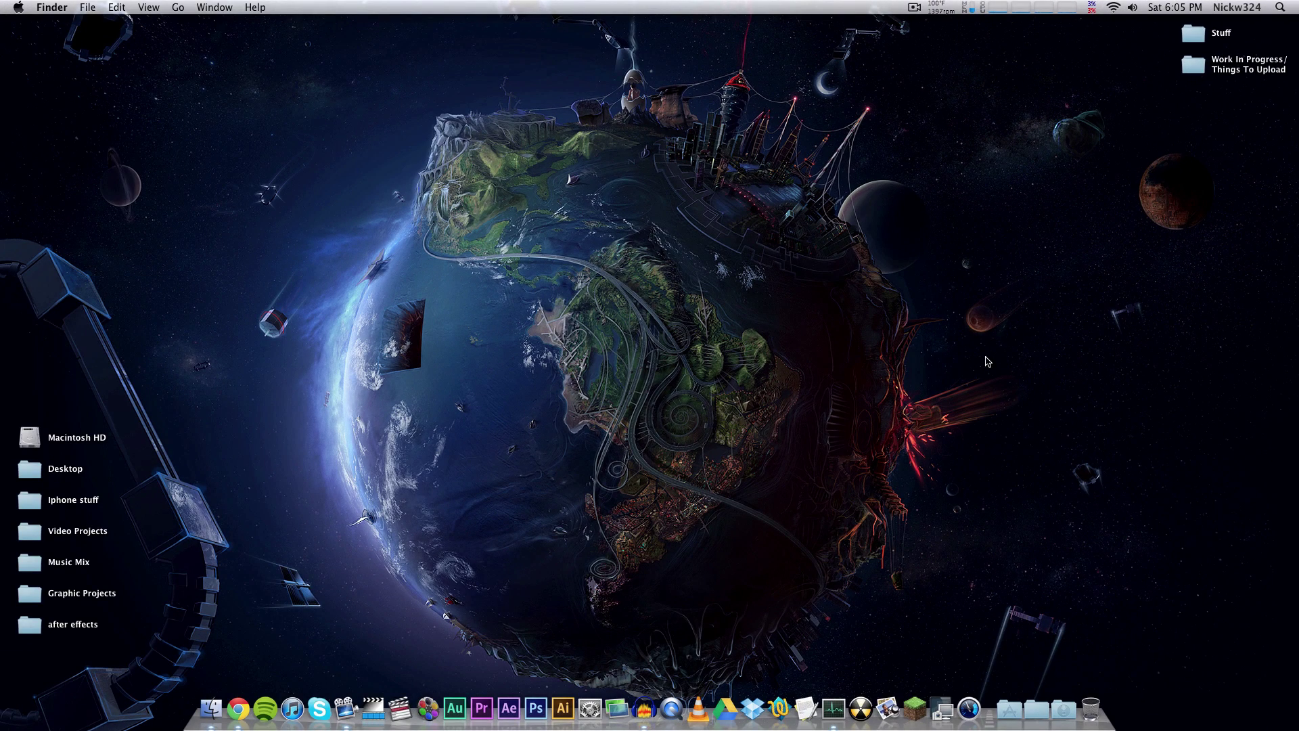
pyautogui.click(968, 6)
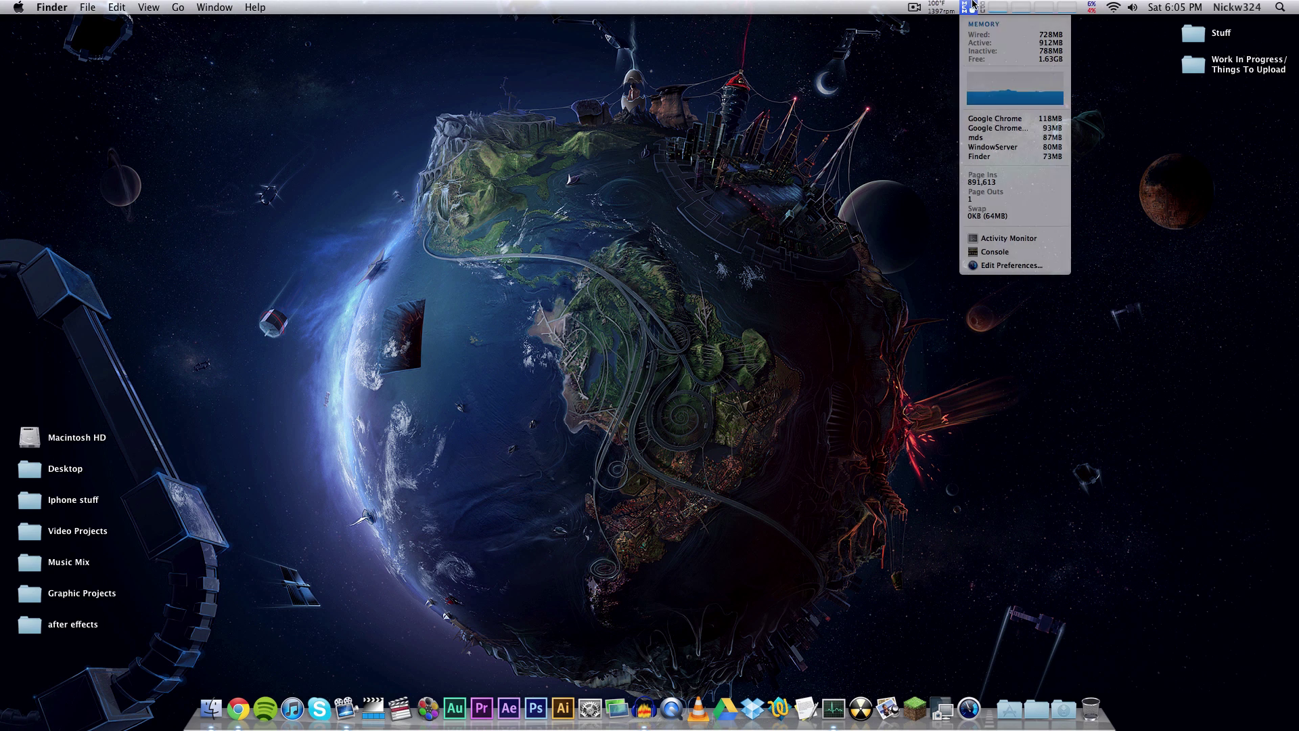
pyautogui.click(1000, 6)
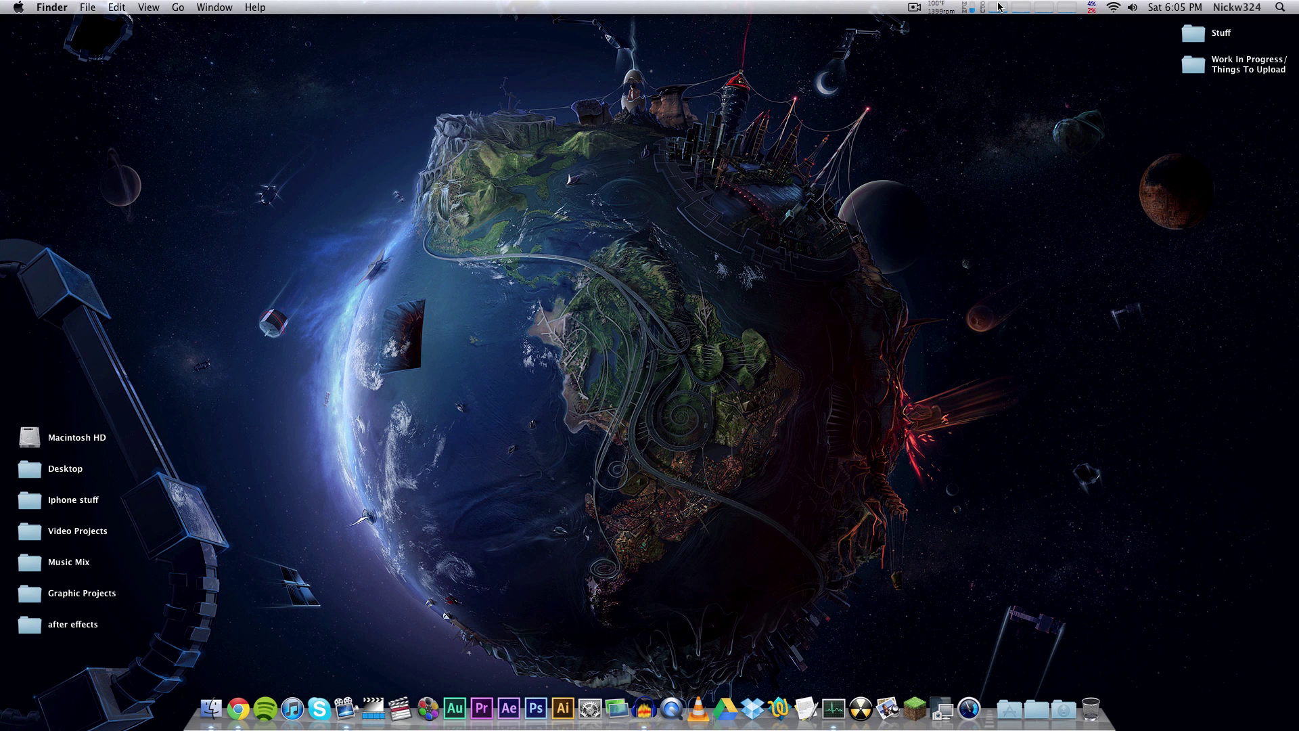
# Switch to Chrome, look over the iStat Menus and MenuMeters web pages, and minimize the browser window.
pyautogui.click(238, 708)
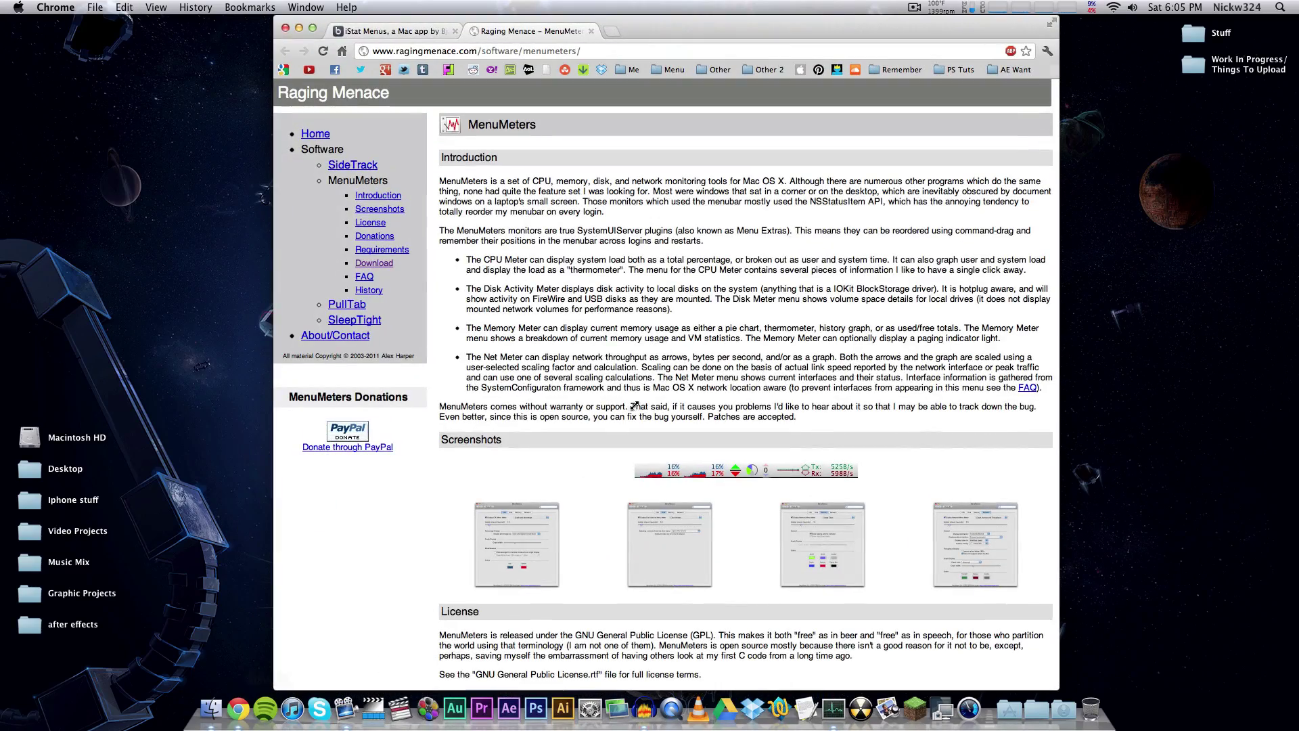
pyautogui.click(348, 35)
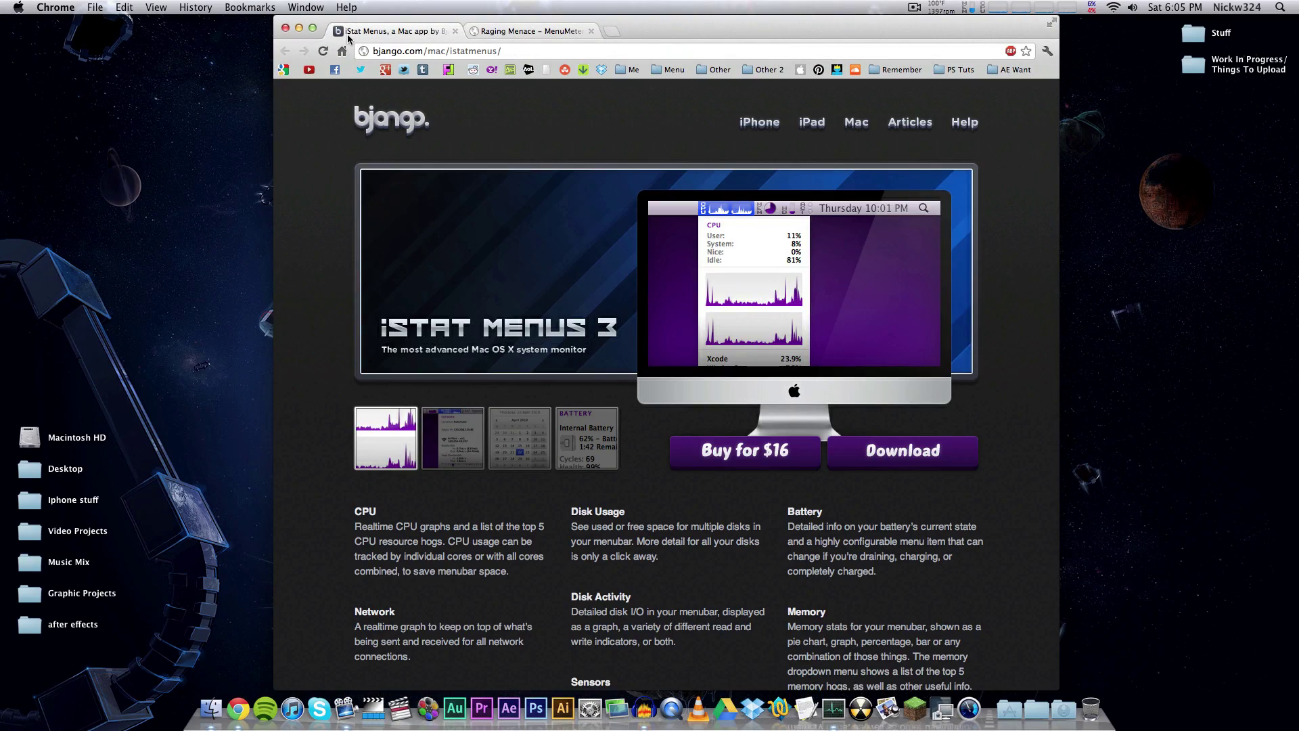
pyautogui.click(514, 31)
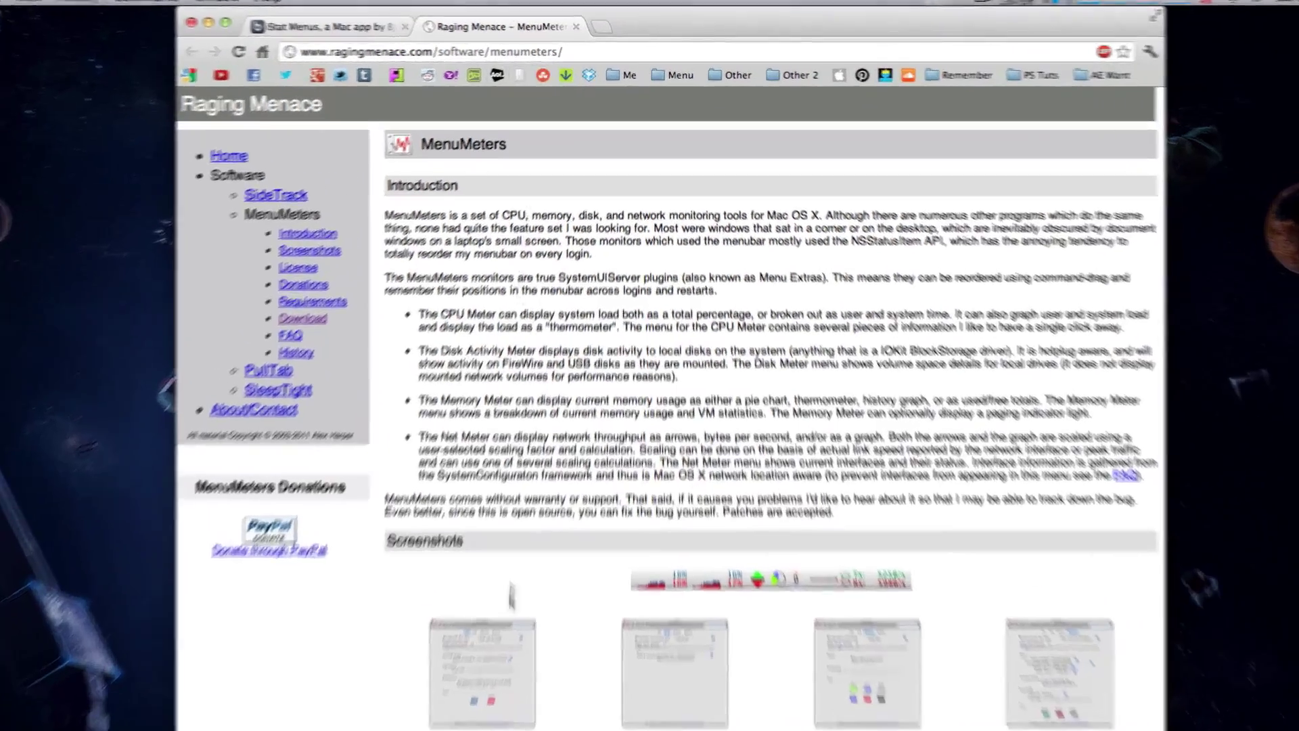
pyautogui.scroll(-5, 540, 494)
pyautogui.scroll(3, 540, 494)
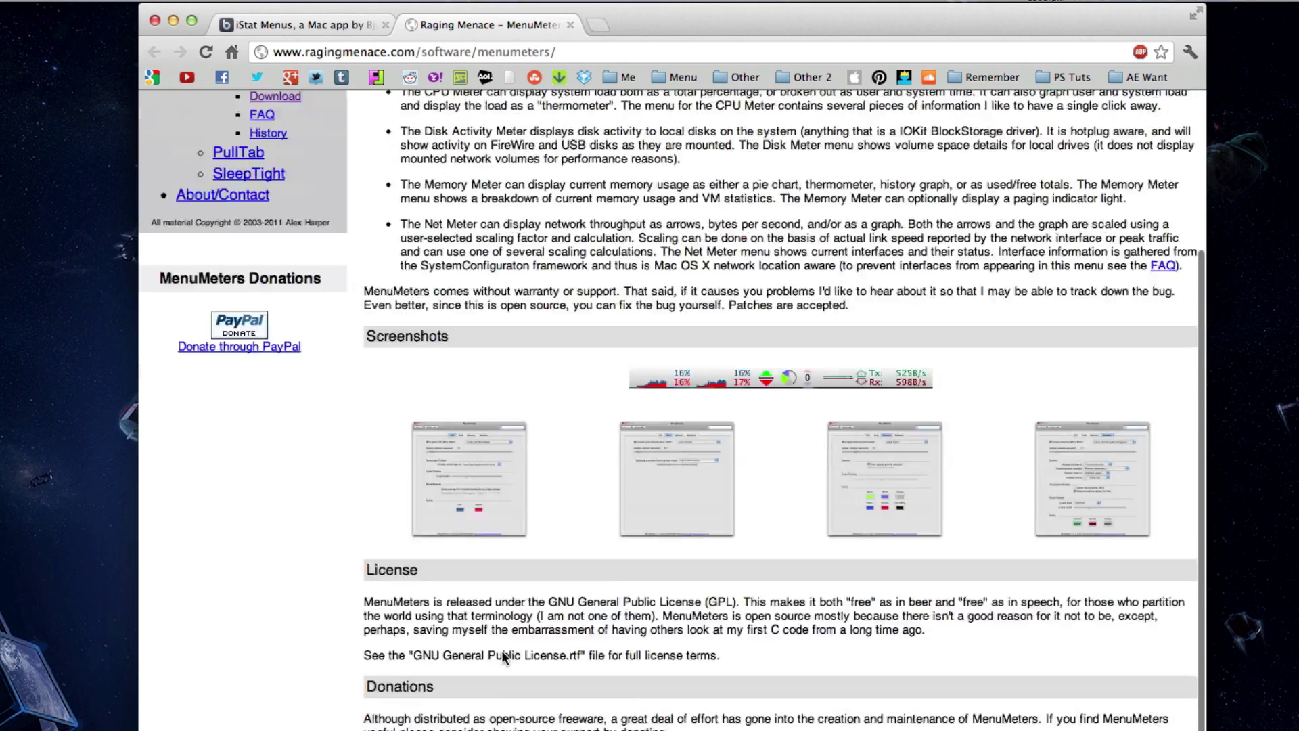
pyautogui.click(367, 24)
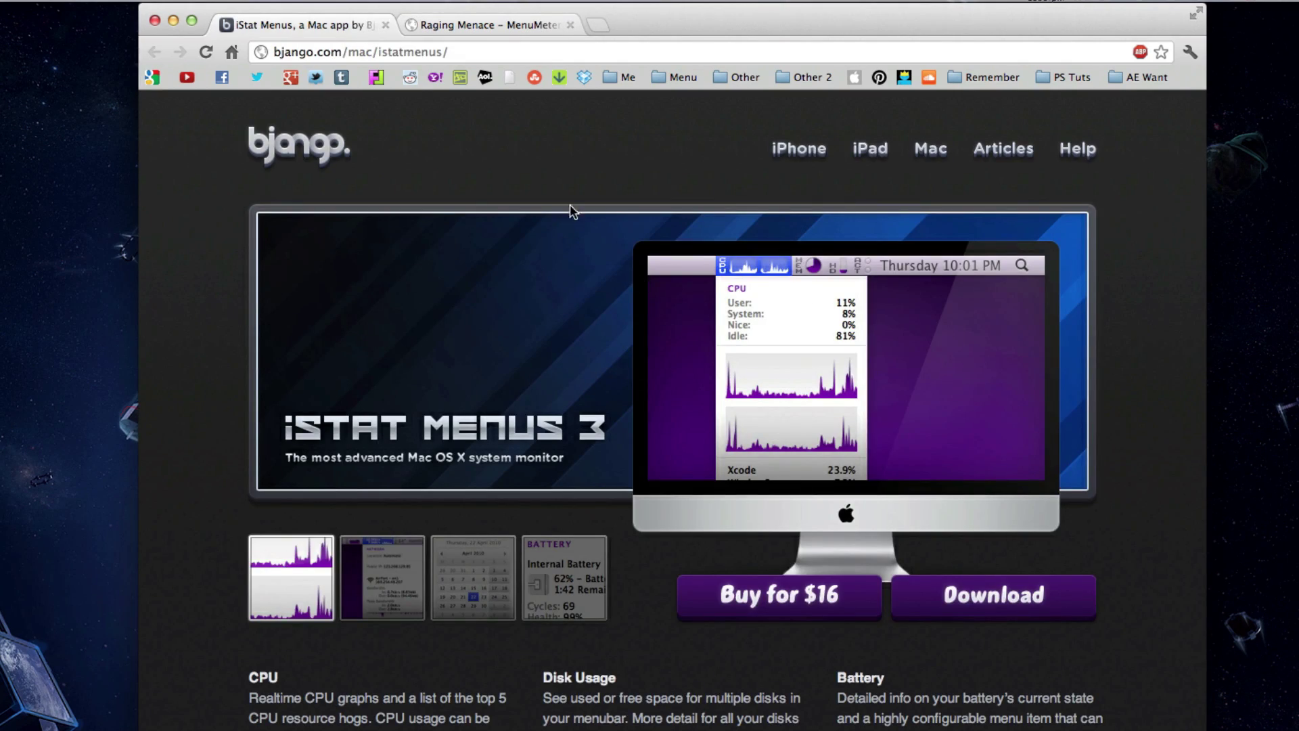
pyautogui.click(487, 24)
pyautogui.scroll(-6, 588, 526)
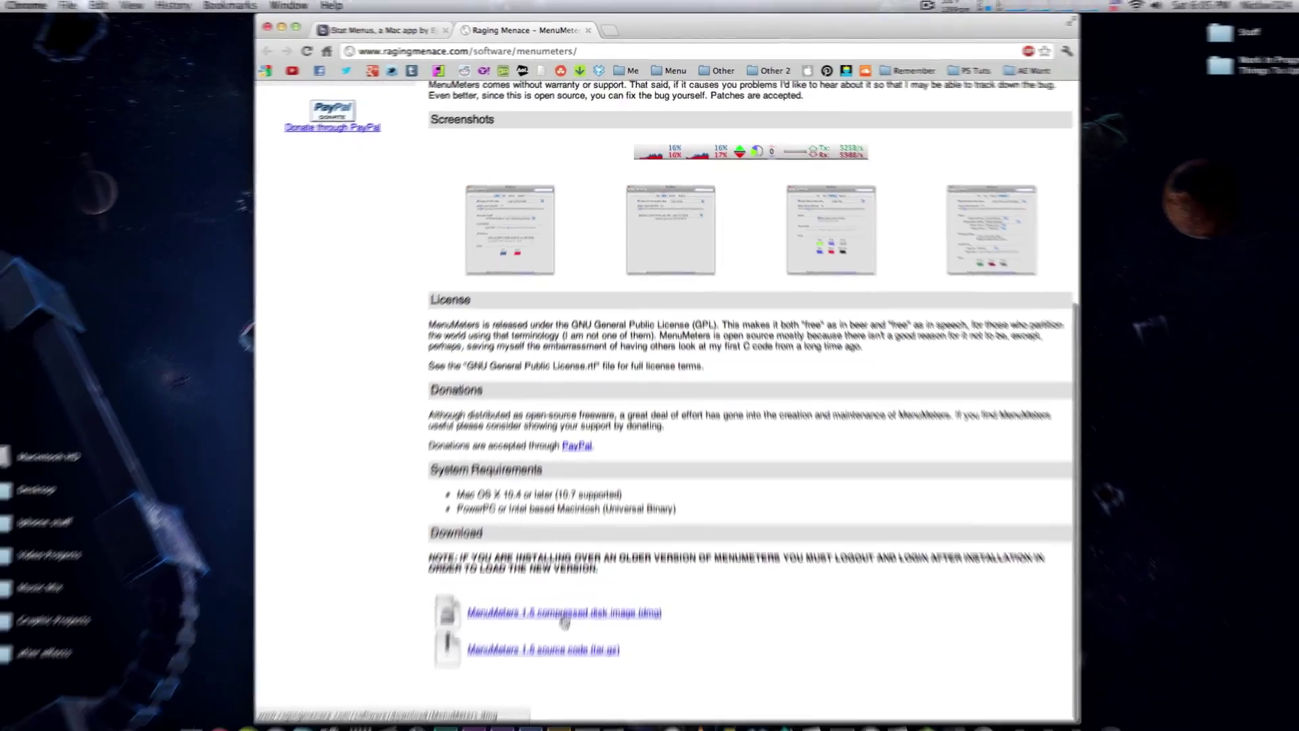
pyautogui.scroll(10, 218, 95)
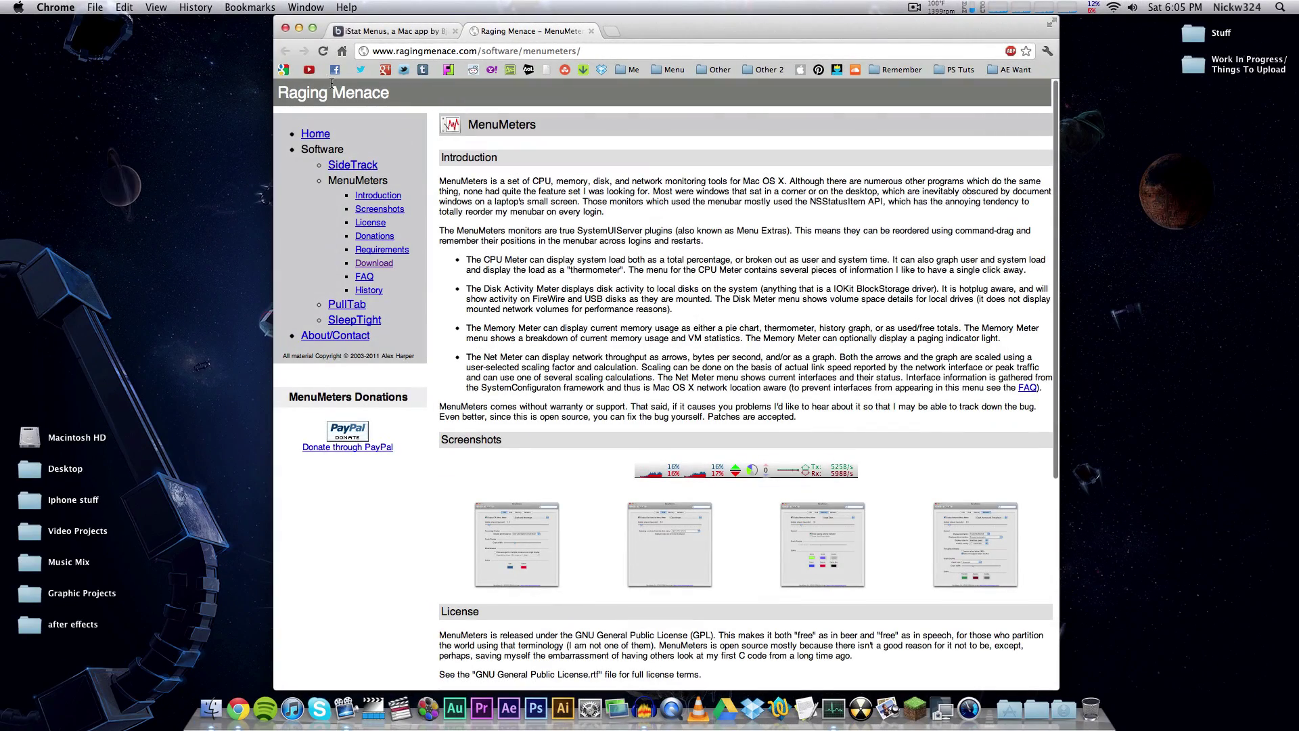
pyautogui.click(299, 29)
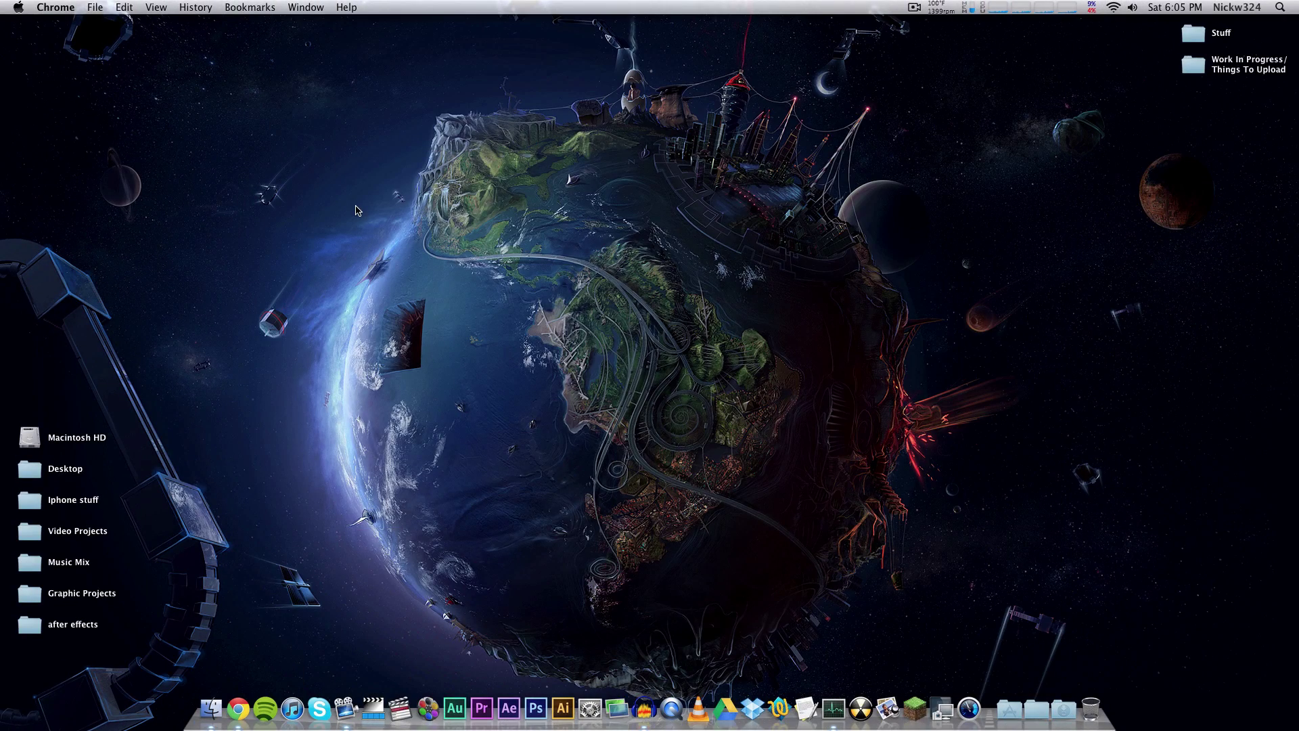
# Open System Preferences and iStat Menus, turn off the Memory and CPU monitors, and close the iStat Menus window.
pyautogui.click(590, 709)
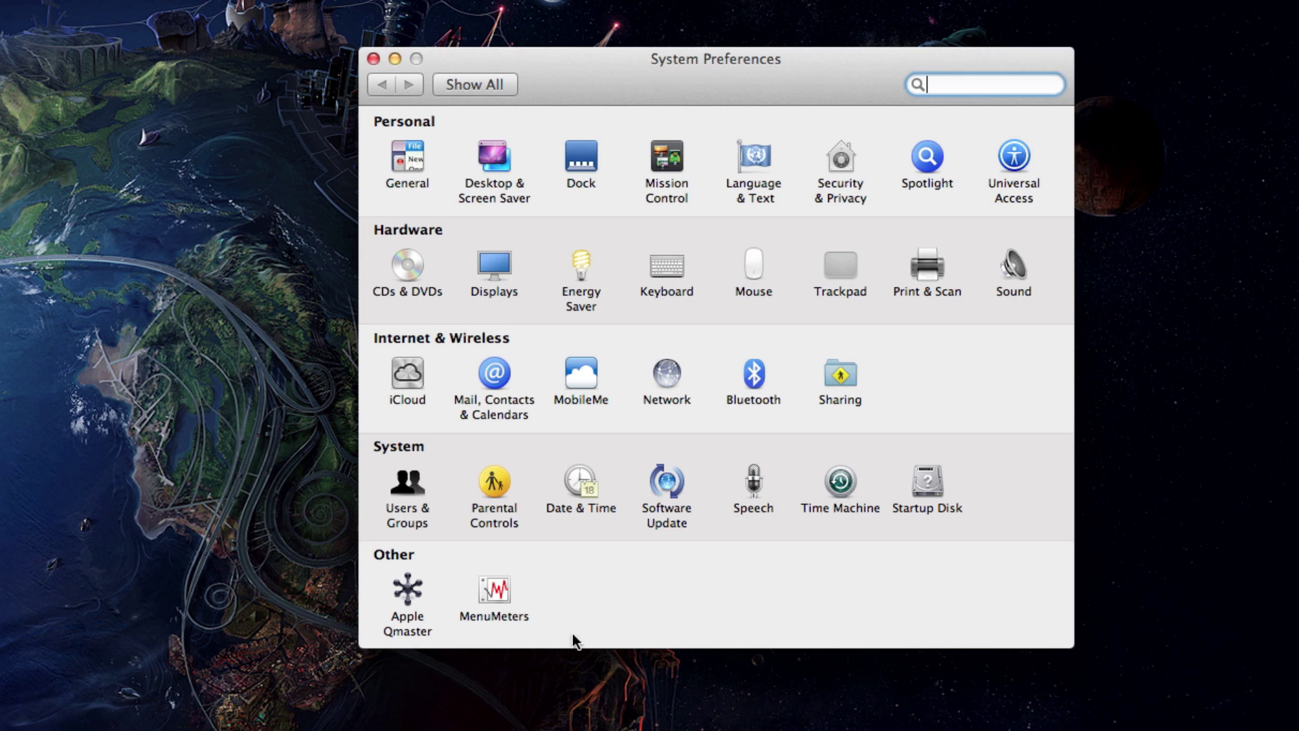
pyautogui.click(617, 671)
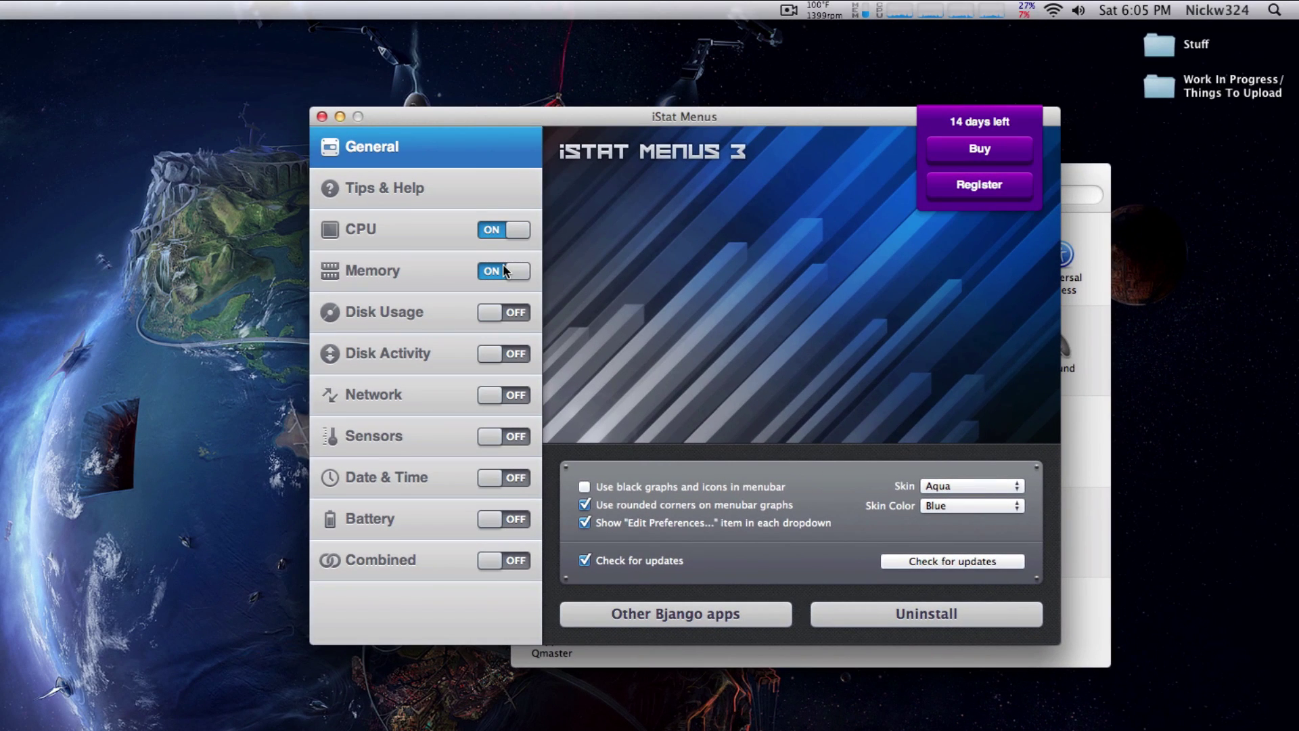
pyautogui.click(504, 271)
pyautogui.click(508, 230)
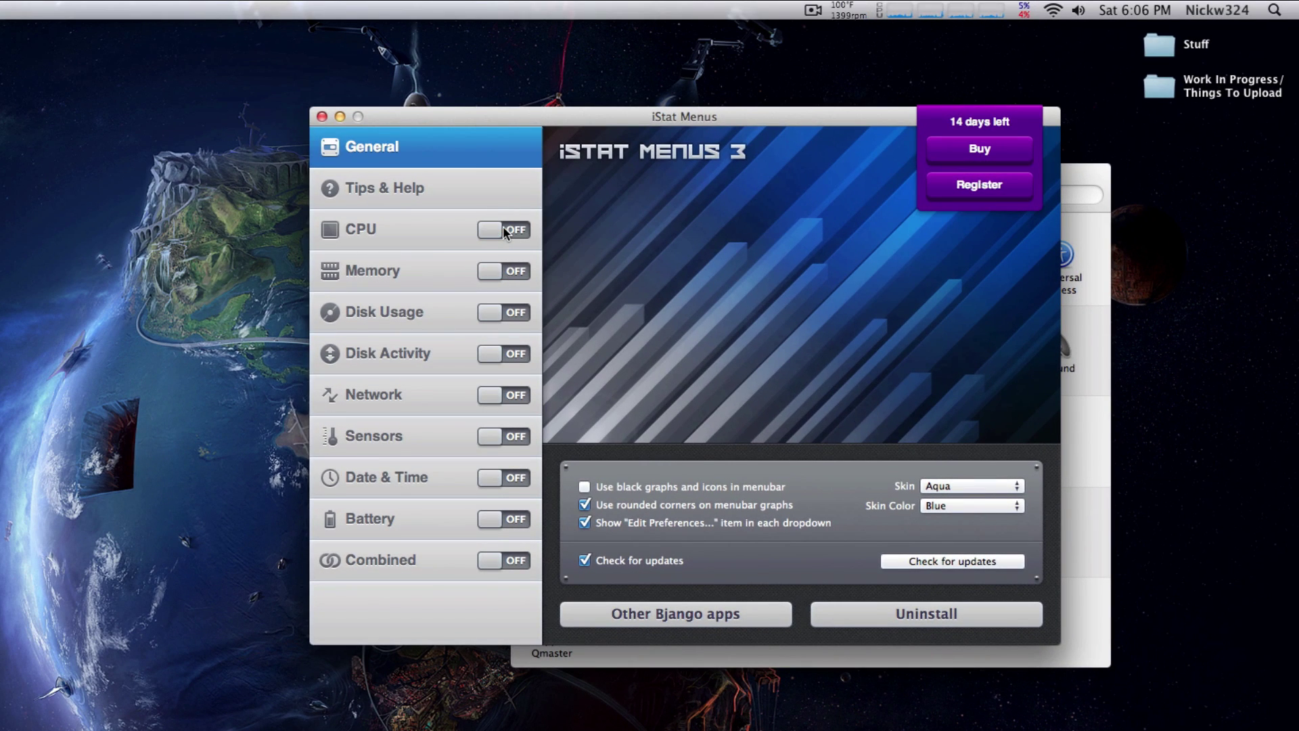
pyautogui.click(321, 117)
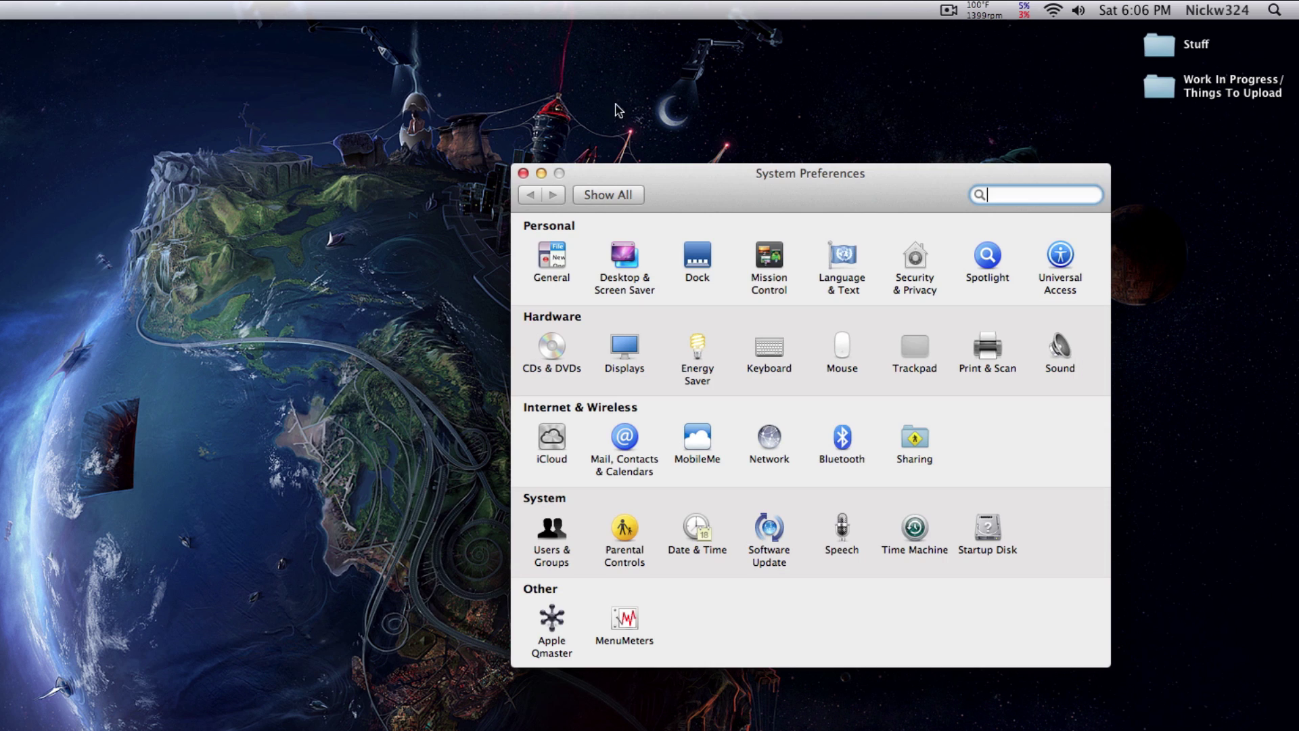
# Examine the temperature and fan speed readout and the CPU percentage item remaining in the menu bar.
pyautogui.click(984, 9)
pyautogui.moveTo(949, 9)
pyautogui.click(907, 9)
pyautogui.click(950, 10)
pyautogui.click(950, 10)
pyautogui.click(998, 5)
pyautogui.click(988, 8)
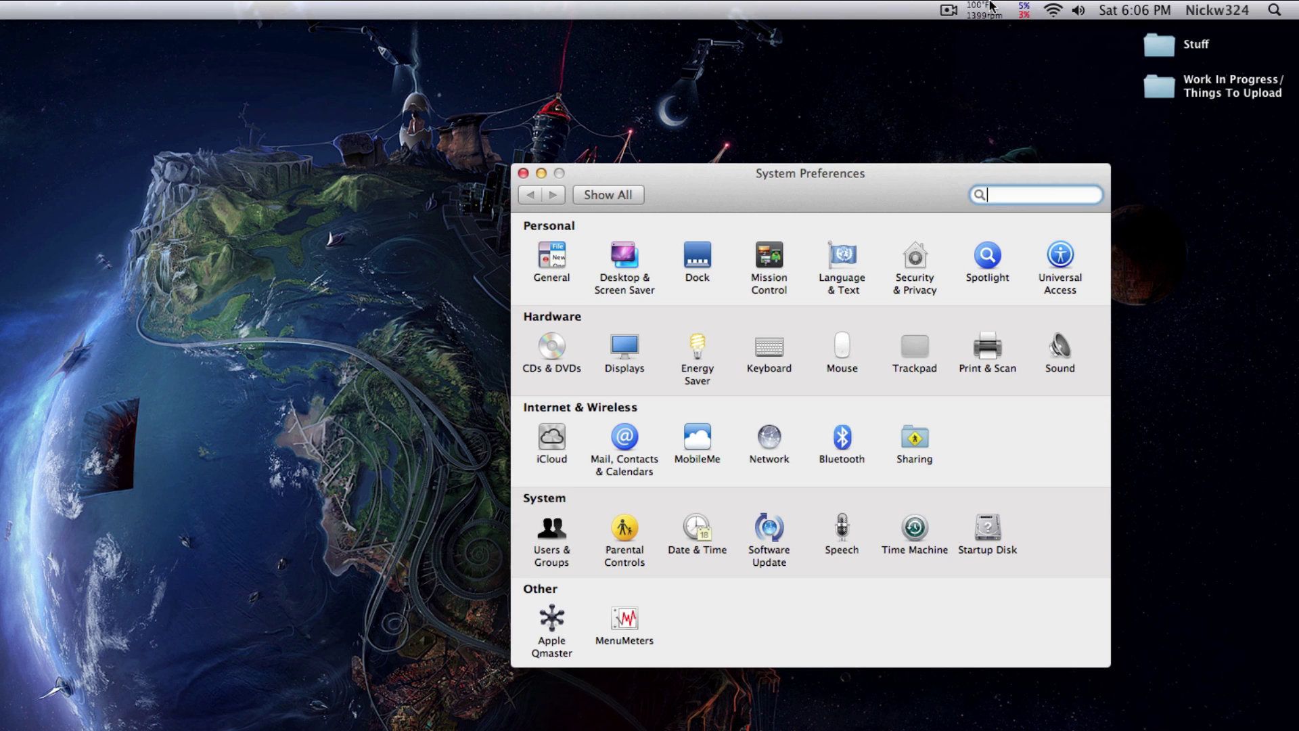
pyautogui.click(1026, 9)
pyautogui.click(1026, 9)
# Open the MenuMeters preferences and try the Percentage and Graph displays for the CPU meter, settling on Graph and Percentage.
pyautogui.click(625, 618)
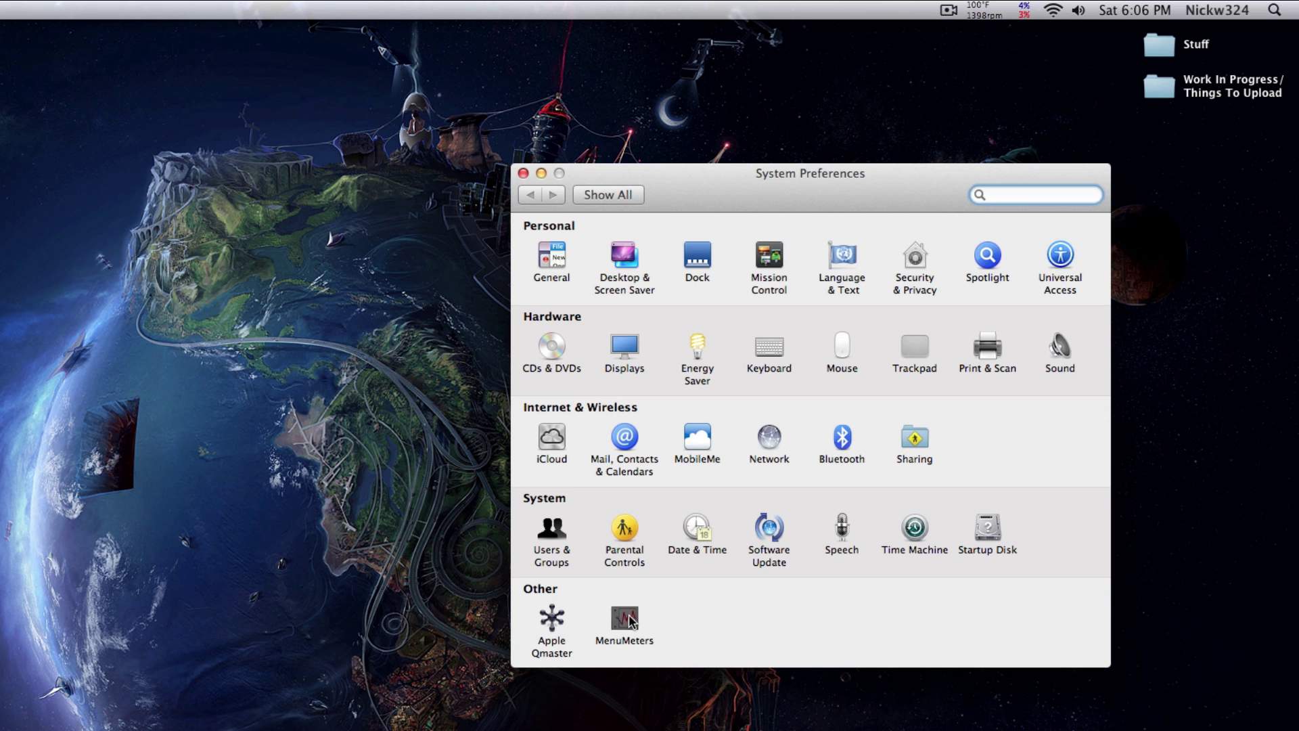
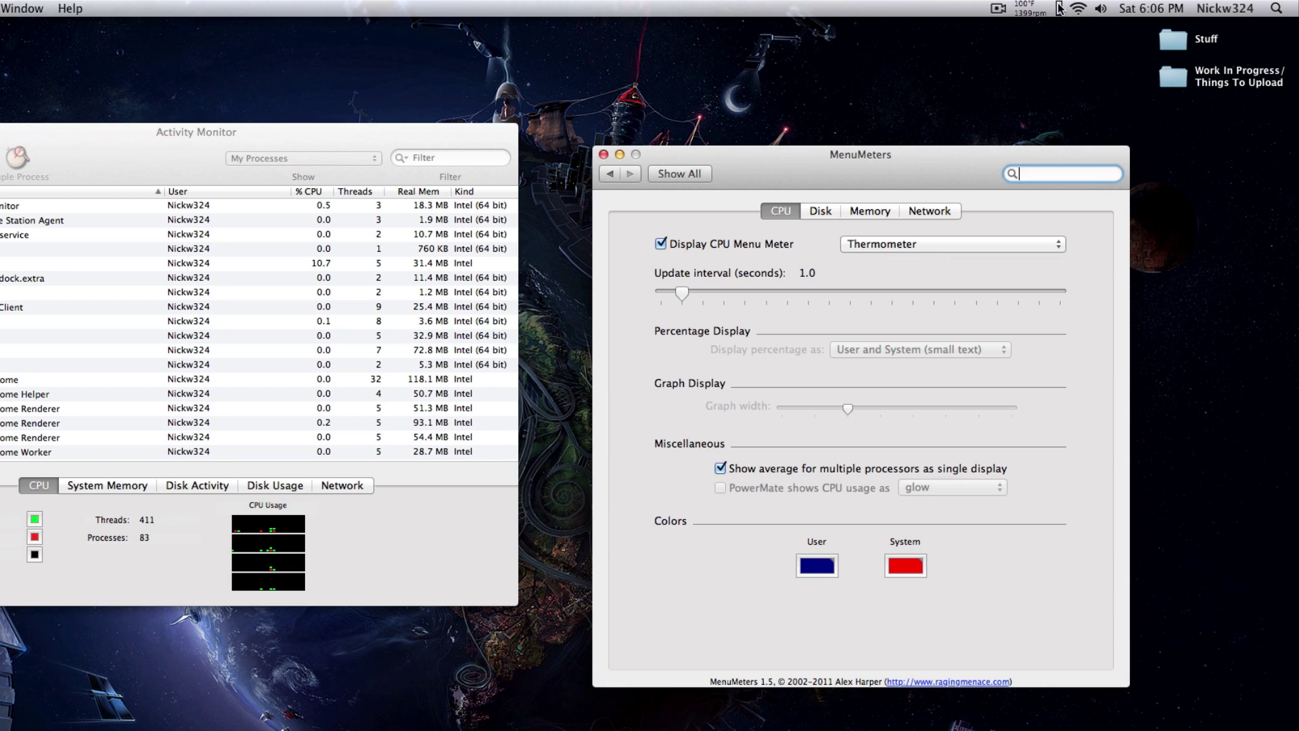
pyautogui.click(862, 249)
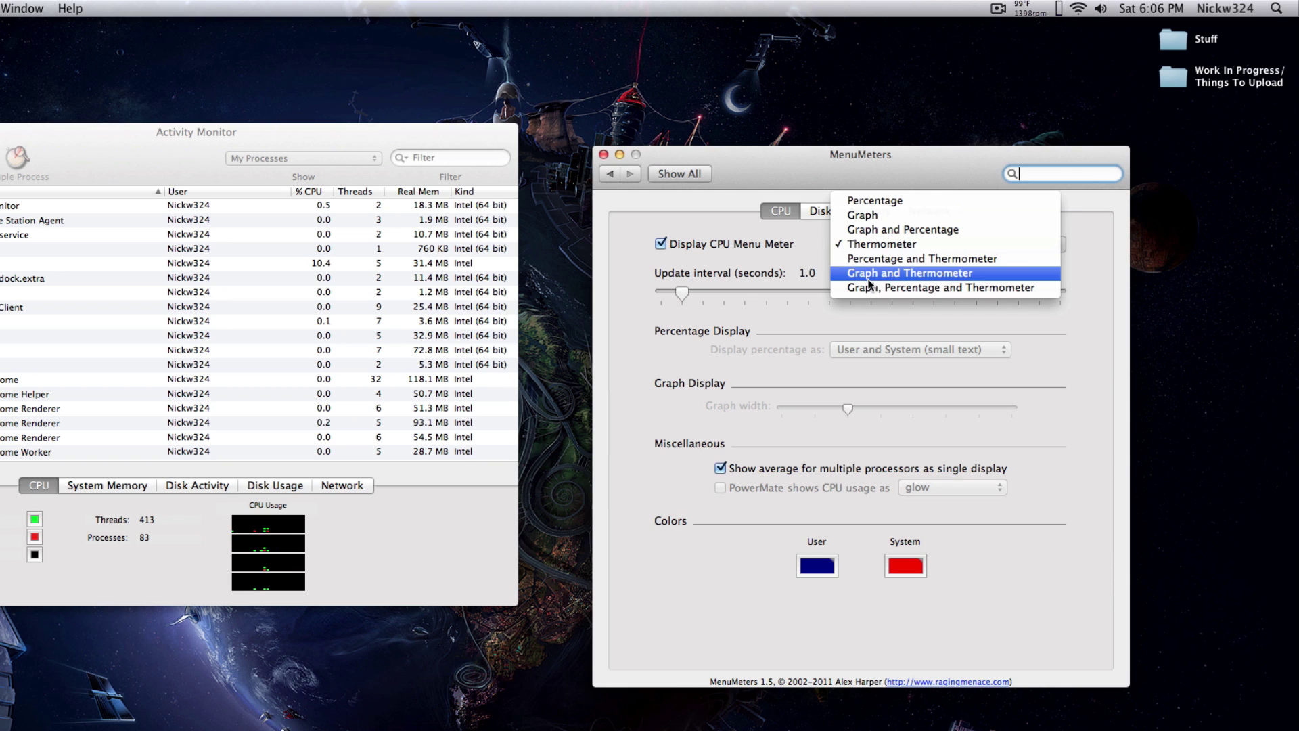
pyautogui.click(867, 200)
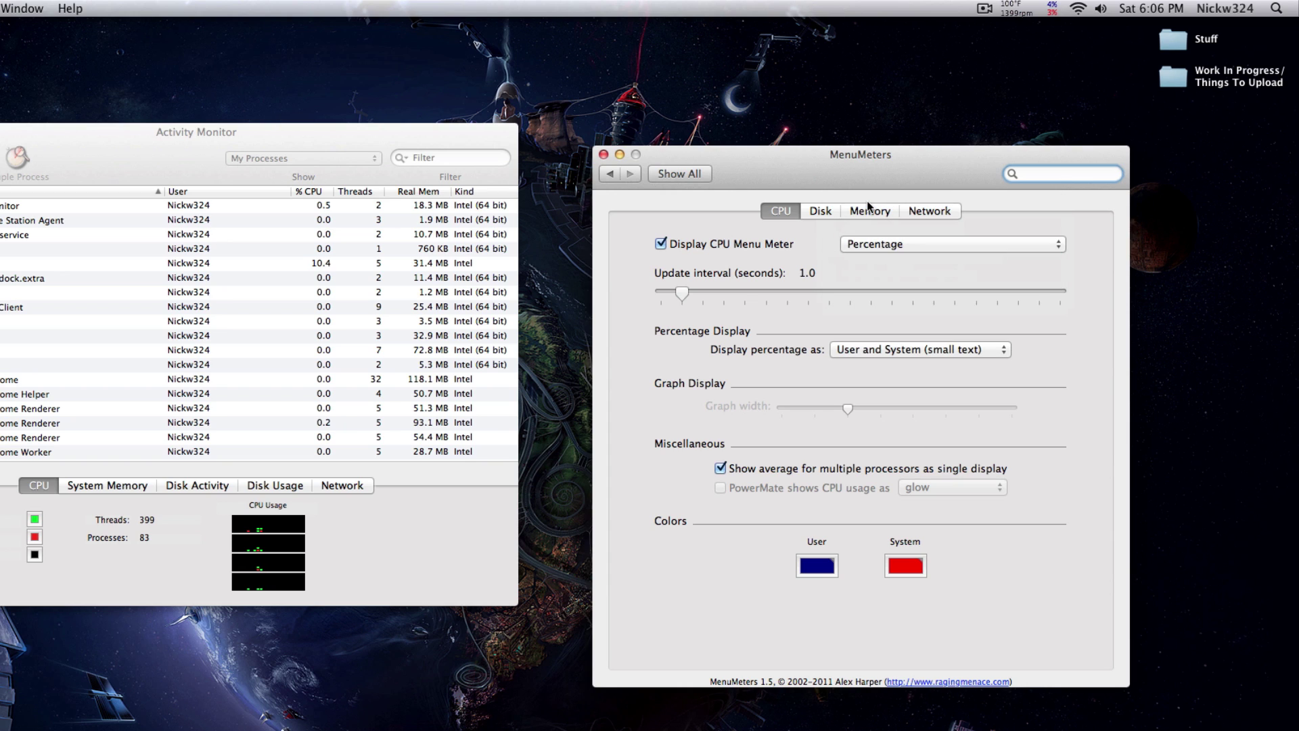
pyautogui.click(869, 244)
pyautogui.click(874, 261)
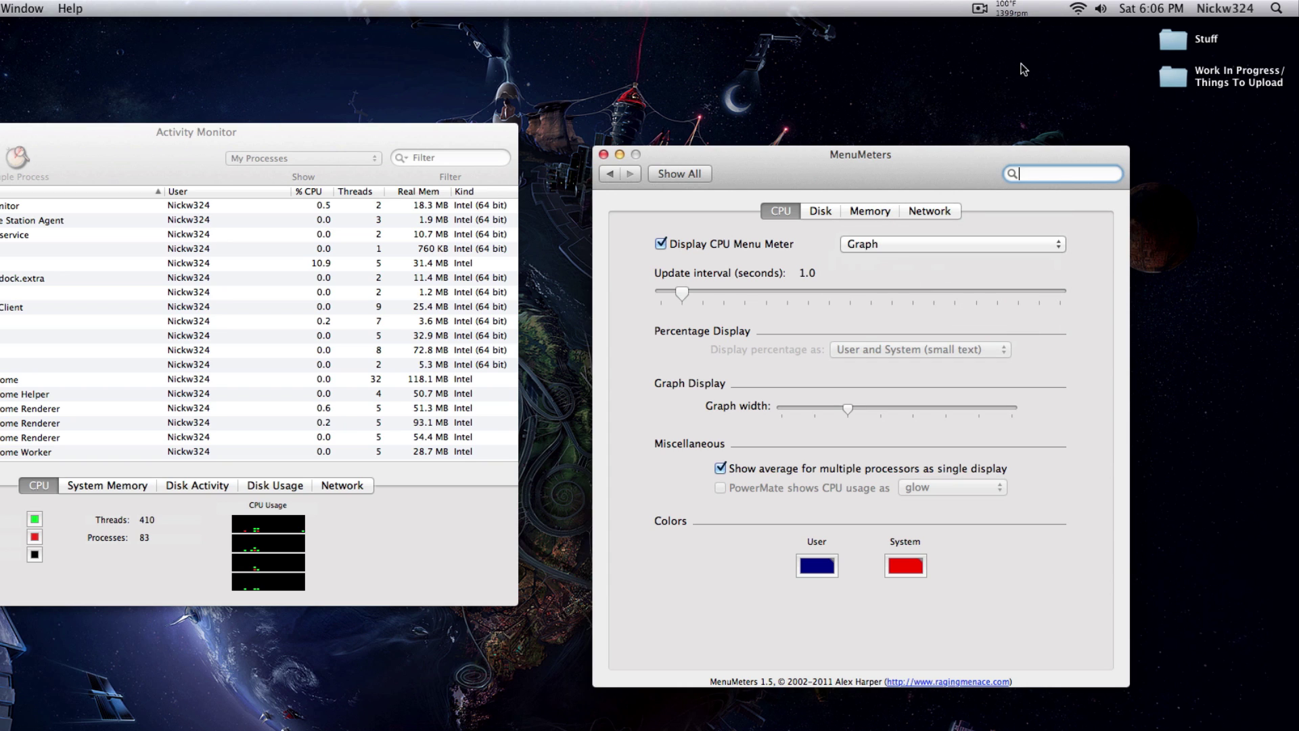
pyautogui.click(890, 245)
pyautogui.click(894, 258)
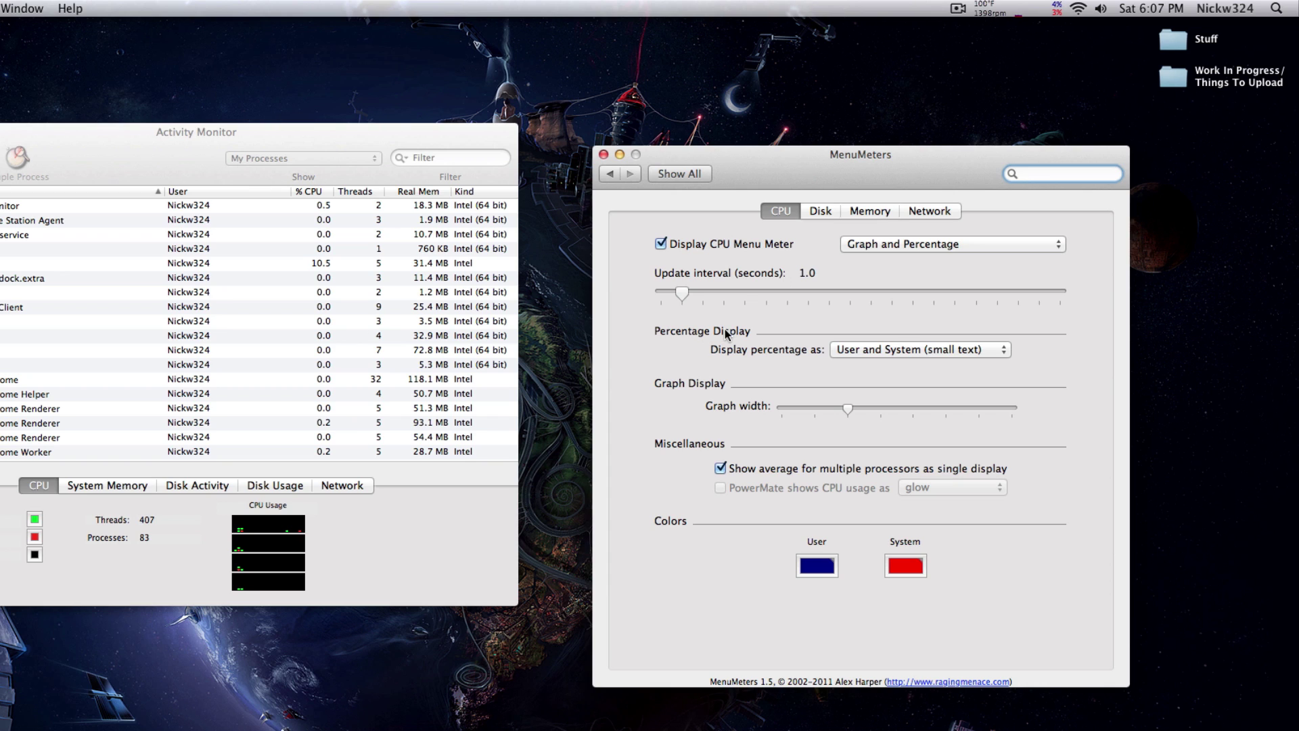
# Try Total (medium text) as the CPU meter's percentage display and switch it back to User and System (small text).
pyautogui.click(877, 351)
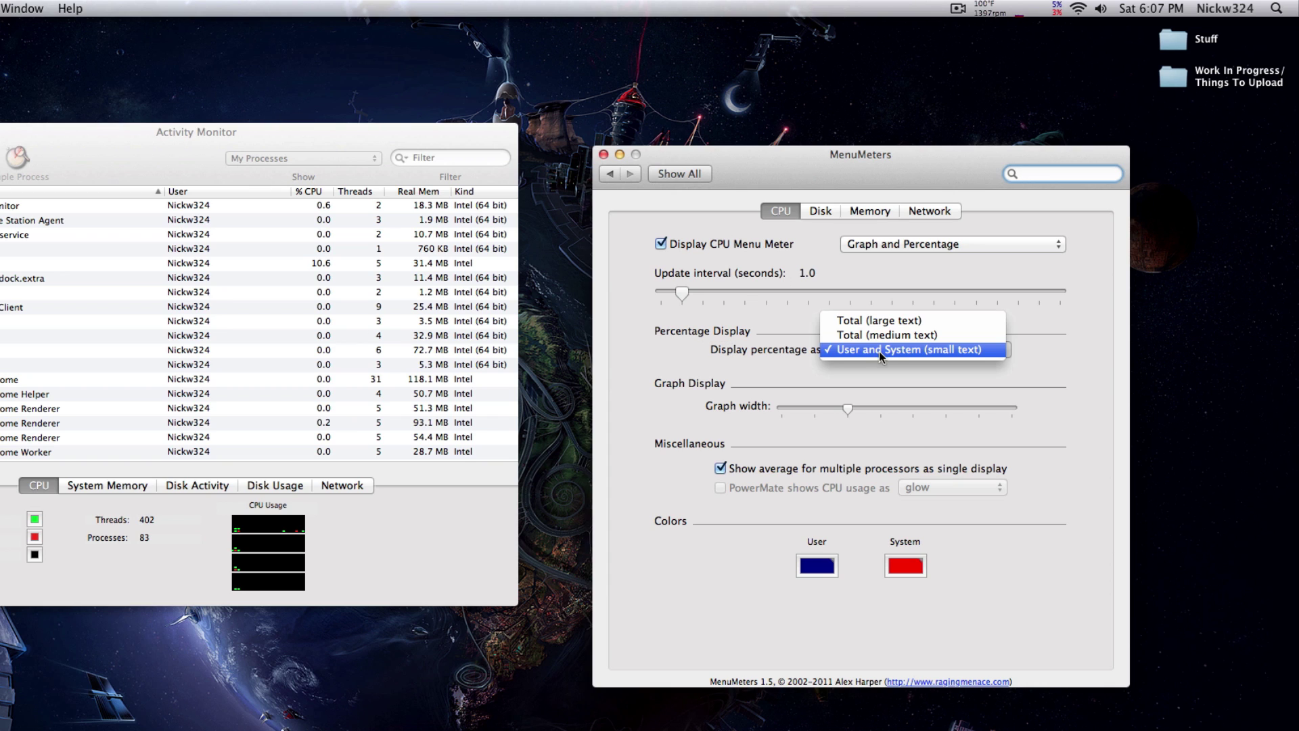
pyautogui.click(866, 353)
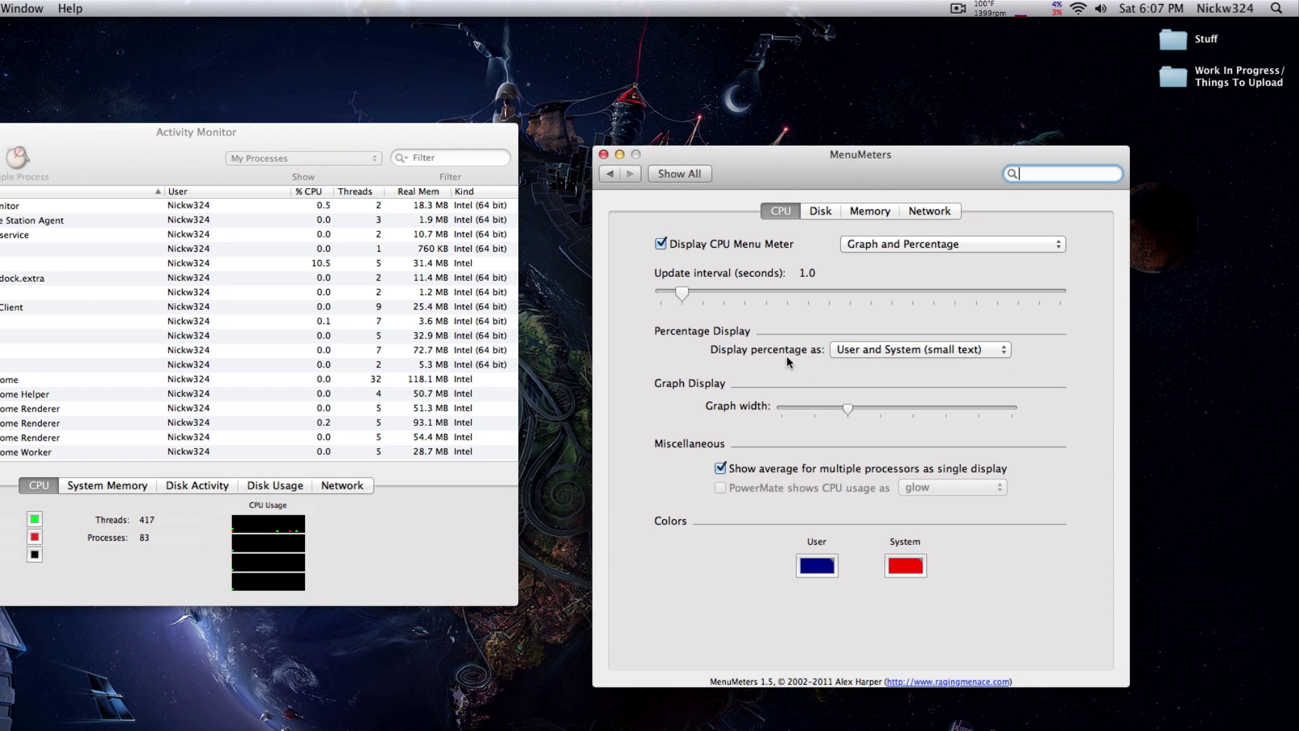
pyautogui.click(867, 351)
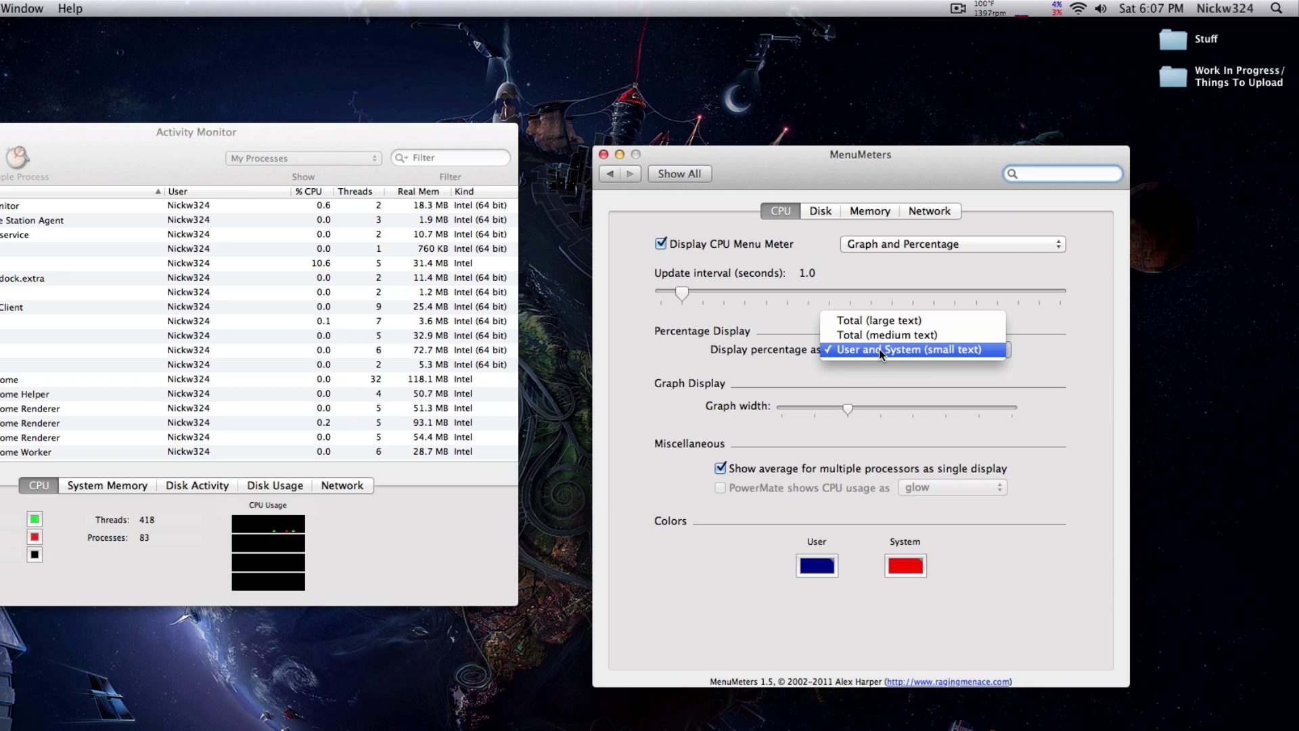
pyautogui.click(881, 334)
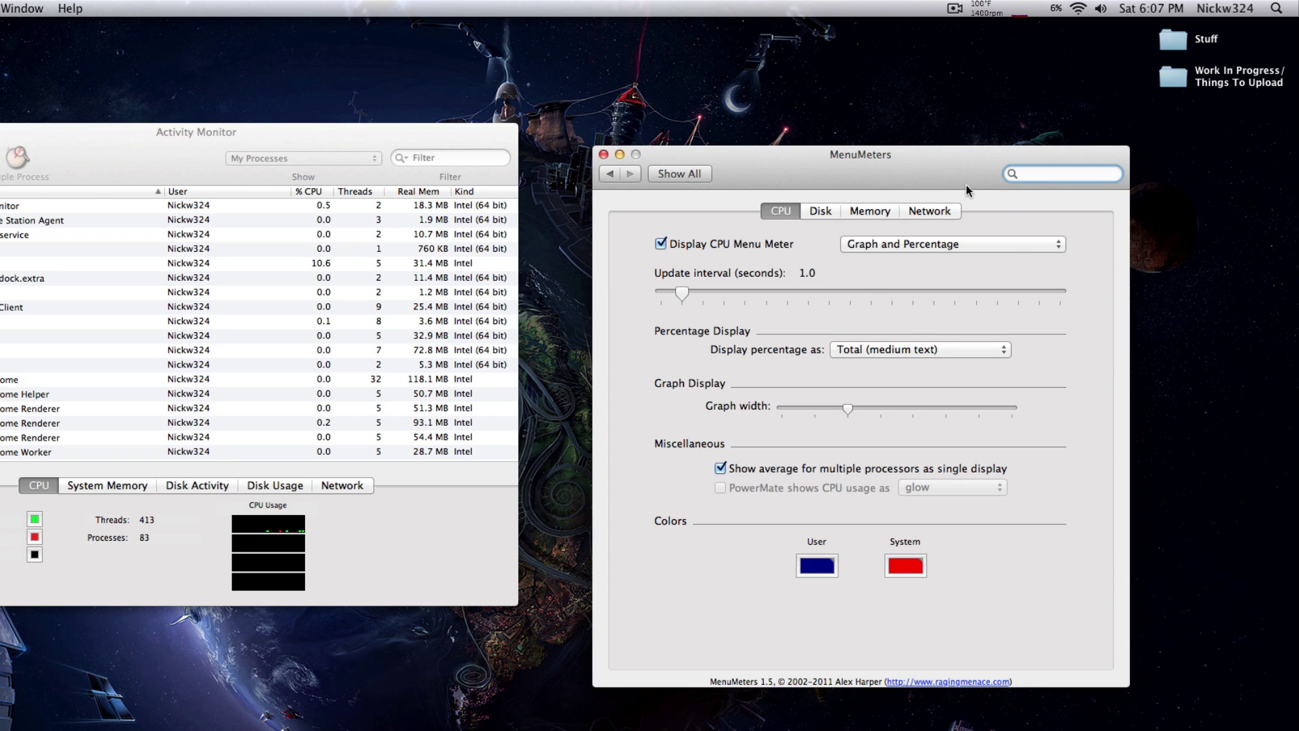
pyautogui.click(895, 357)
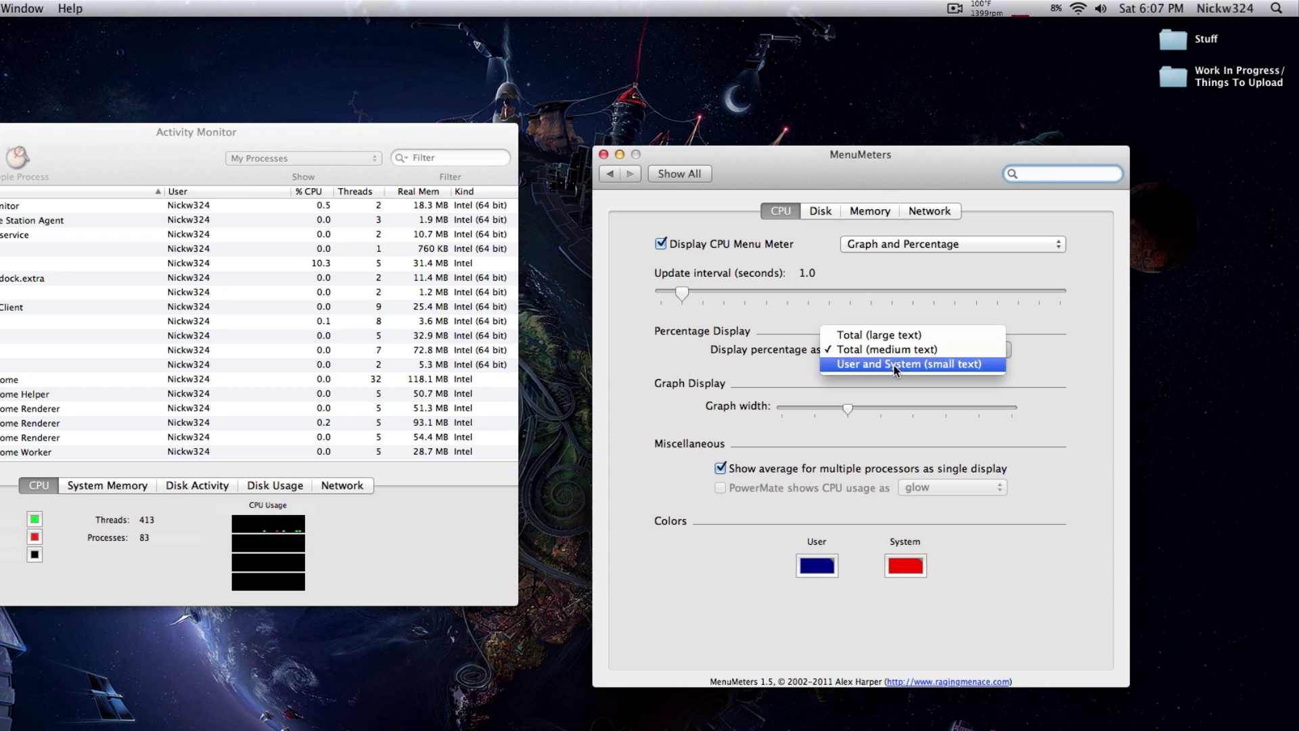
pyautogui.click(895, 364)
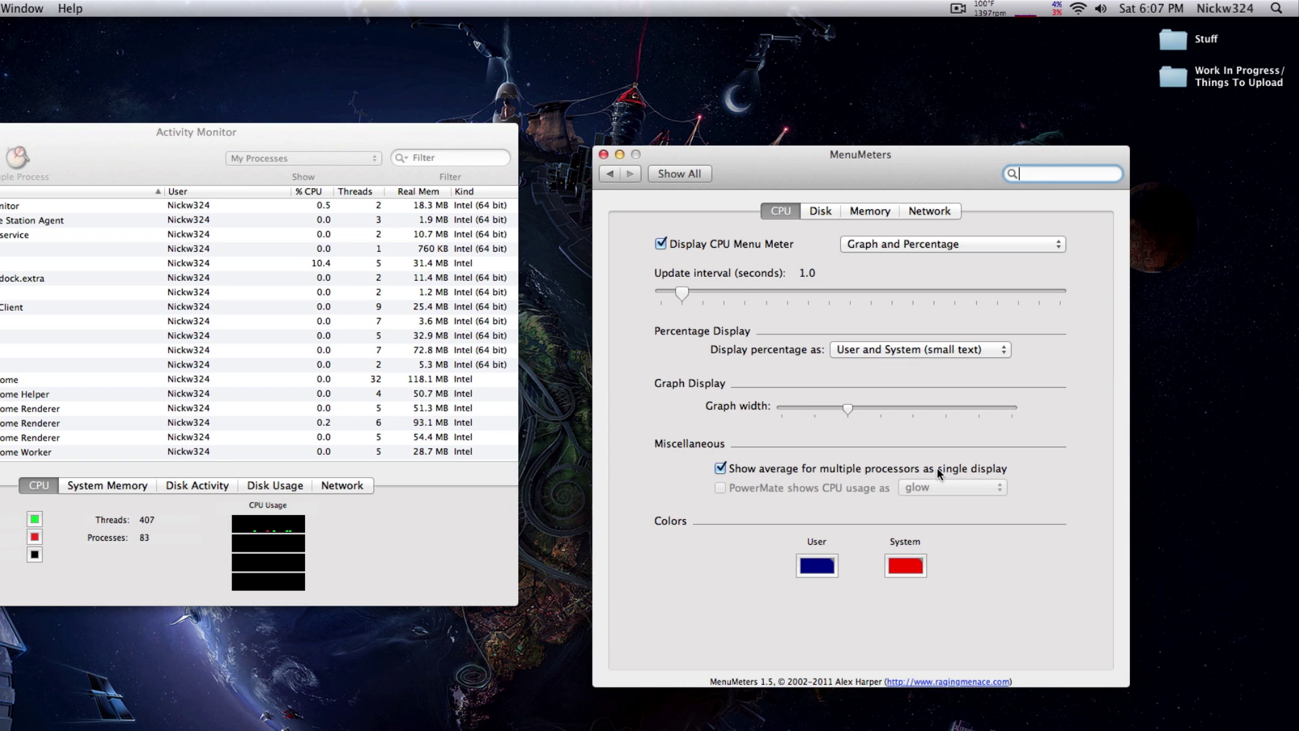
pyautogui.click(750, 467)
# Try the Disk Activity and Memory menu meters by enabling each one and turning it off again.
pyautogui.click(815, 214)
pyautogui.click(753, 246)
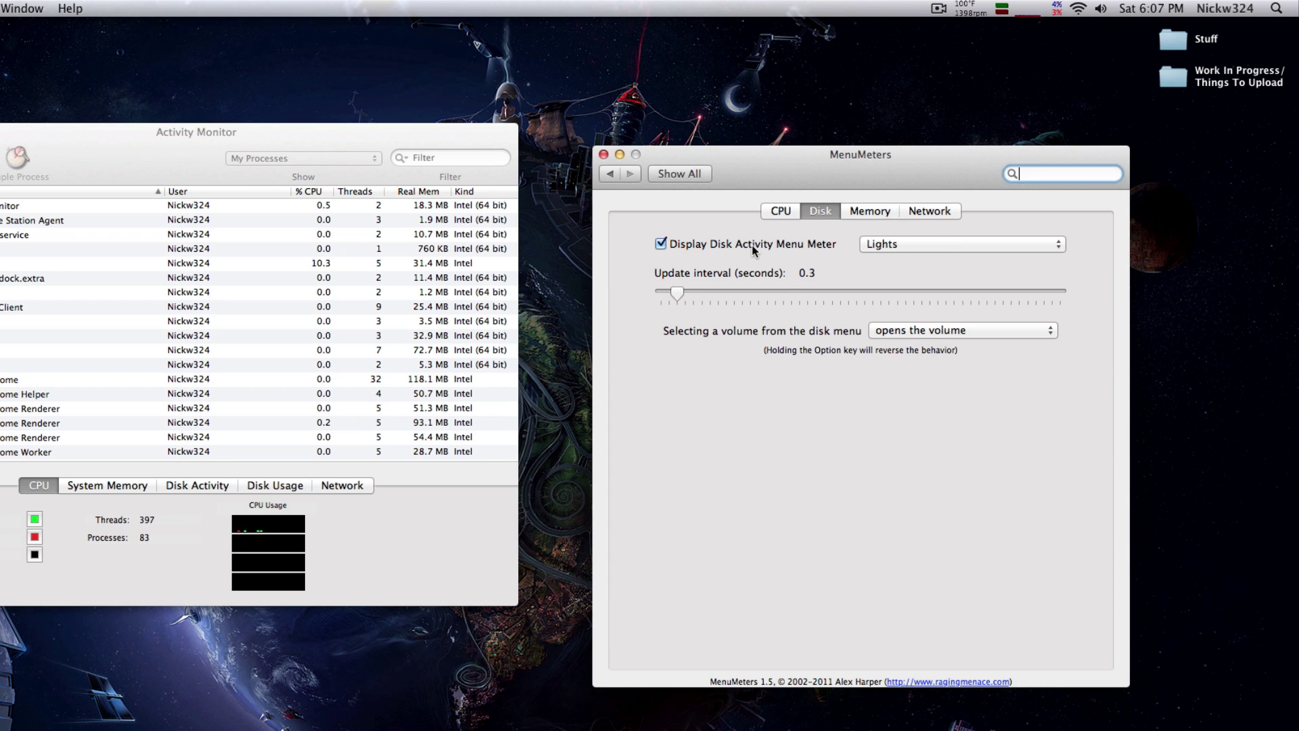
pyautogui.click(739, 245)
pyautogui.click(876, 211)
pyautogui.click(728, 245)
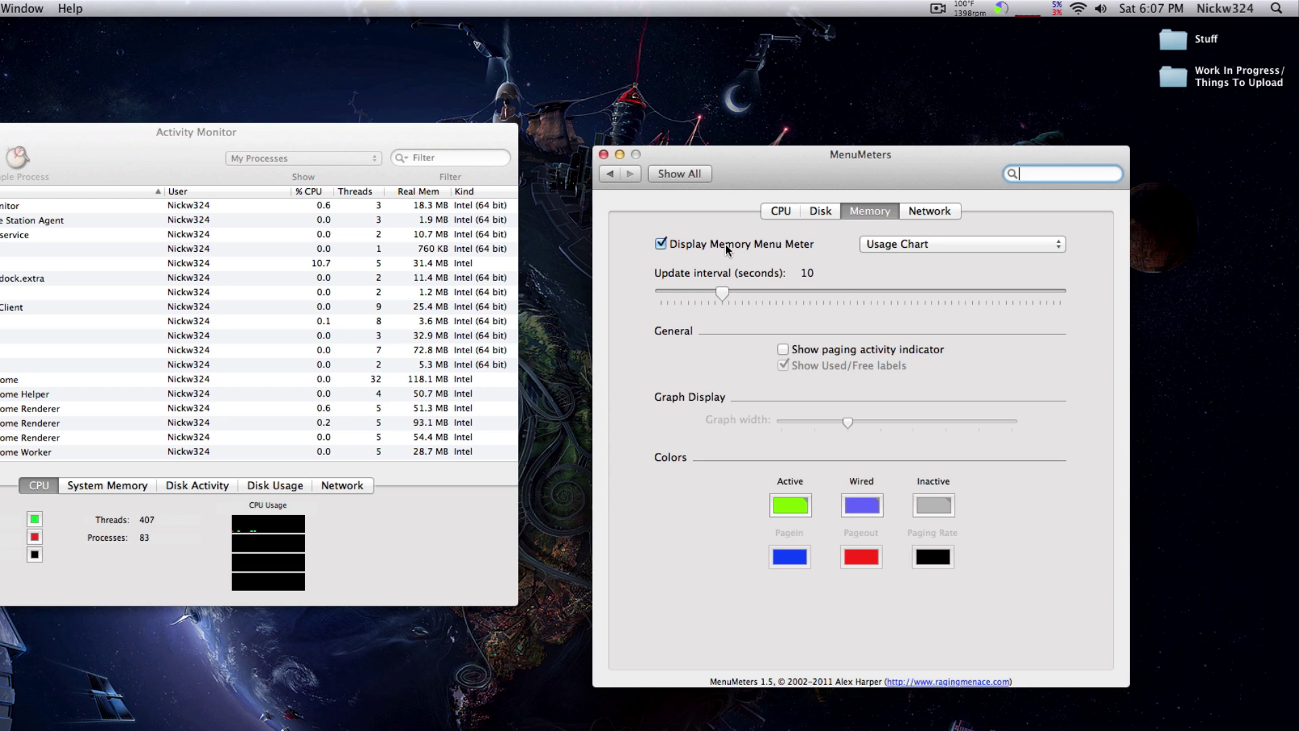
pyautogui.click(727, 248)
# Enable the Network, Memory and Disk Activity menu meters in MenuMeters.
pyautogui.click(936, 211)
pyautogui.click(713, 245)
pyautogui.click(713, 245)
pyautogui.click(716, 245)
pyautogui.click(863, 213)
pyautogui.click(788, 245)
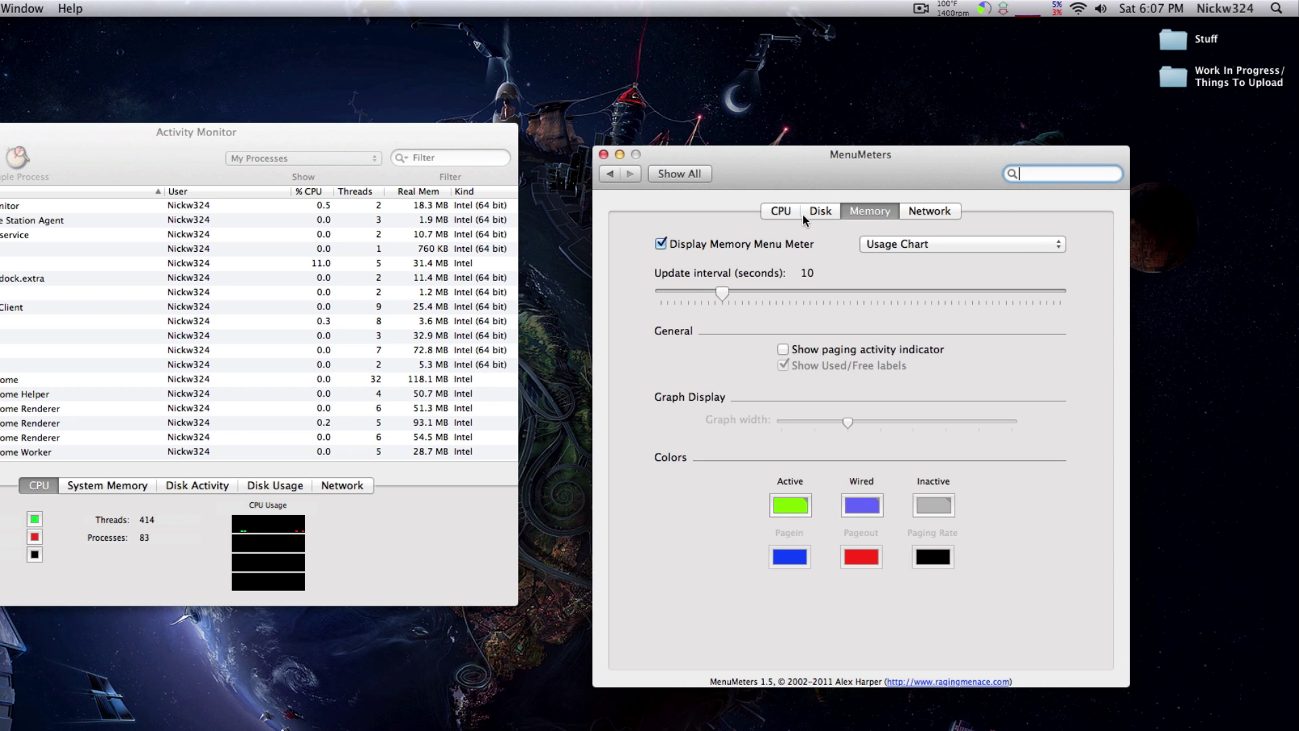
pyautogui.click(815, 212)
pyautogui.click(771, 245)
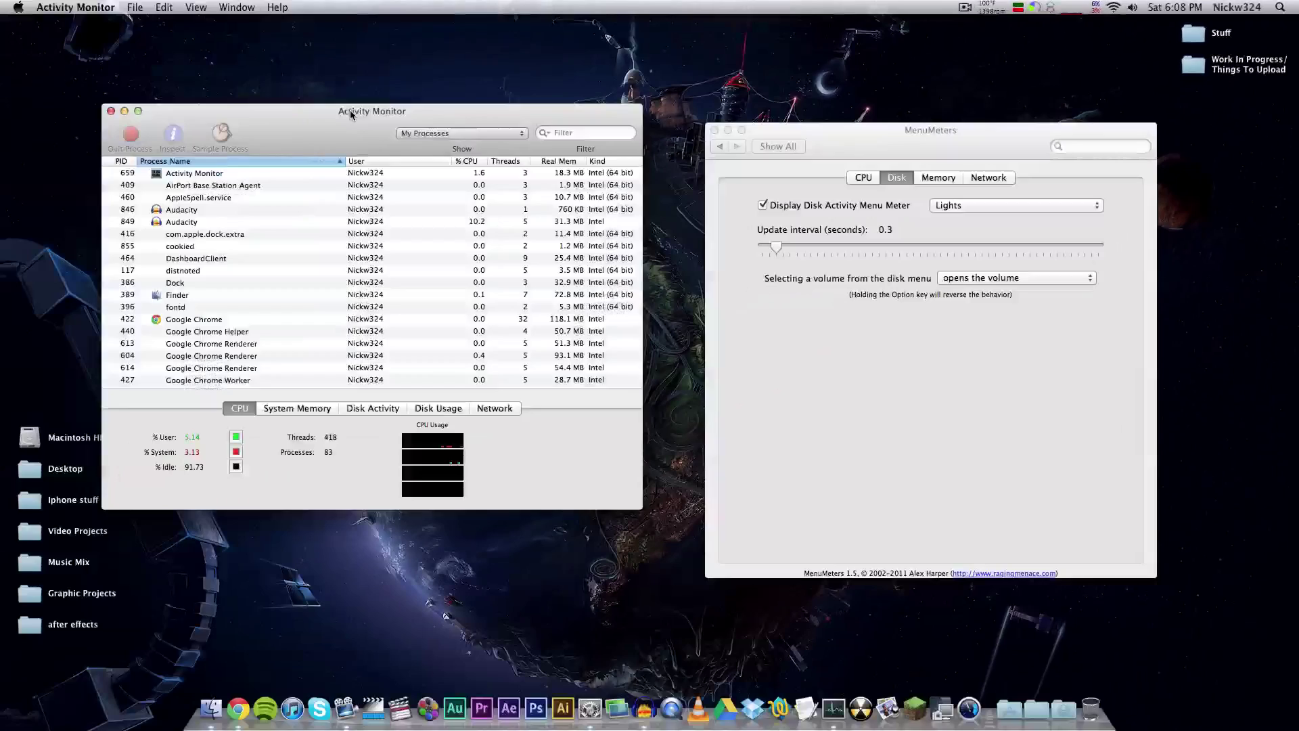
# Switch to Activity Monitor and look through its System Memory, Disk Activity and Network statistics.
pyautogui.click(351, 109)
pyautogui.click(278, 408)
pyautogui.click(373, 409)
pyautogui.click(492, 409)
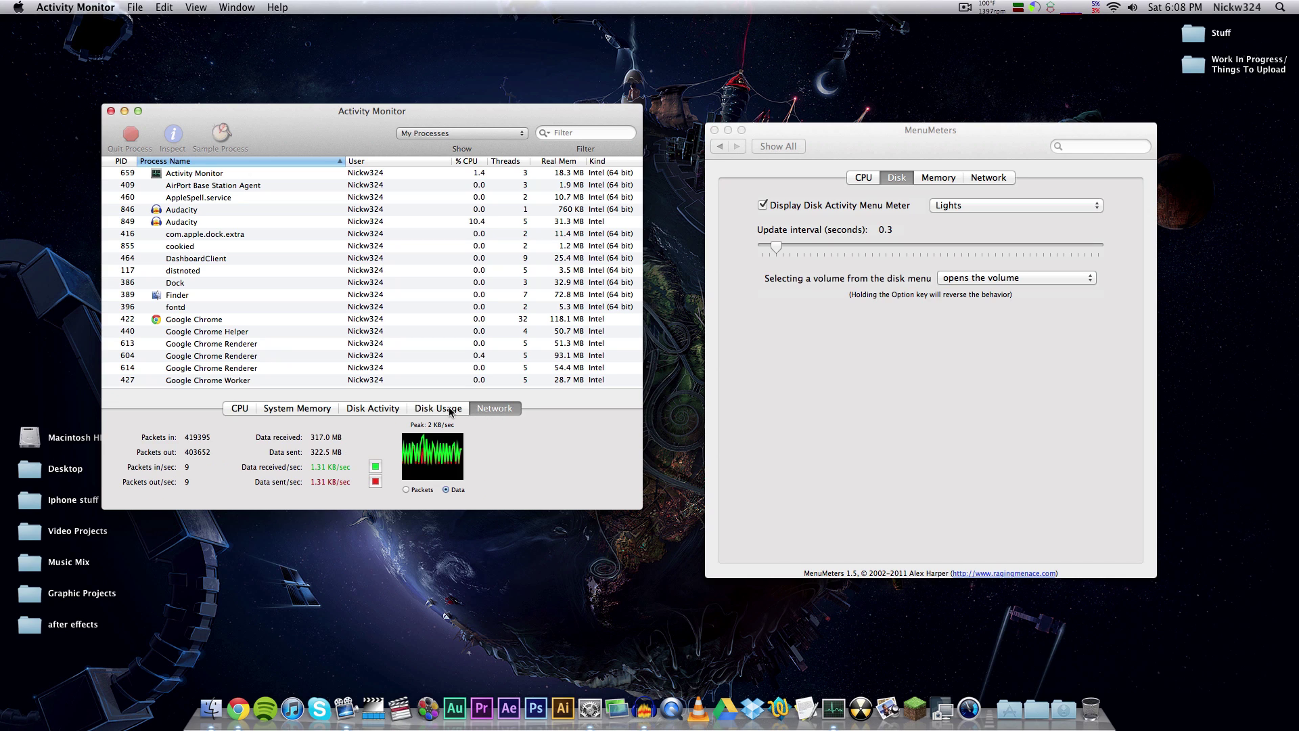
# View the System Memory and CPU statistics in Activity Monitor and close its window.
pyautogui.click(306, 409)
pyautogui.click(240, 409)
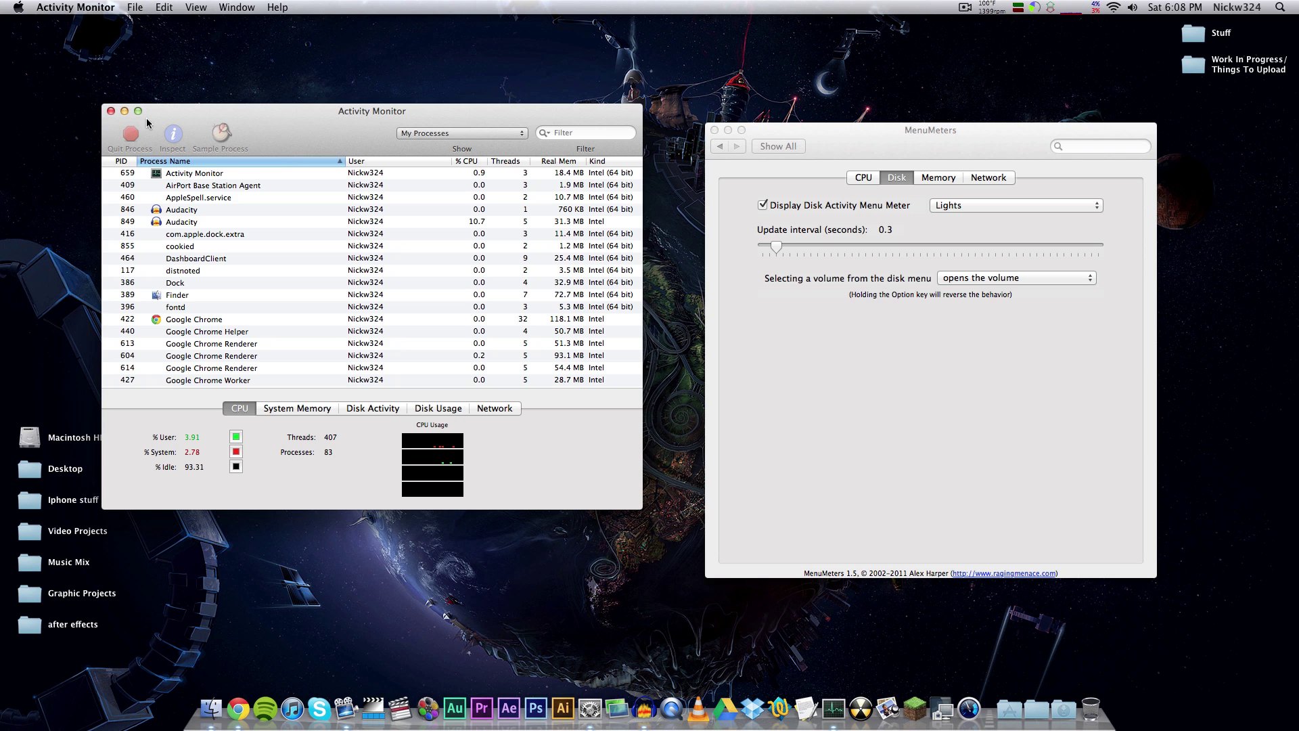
pyautogui.click(111, 112)
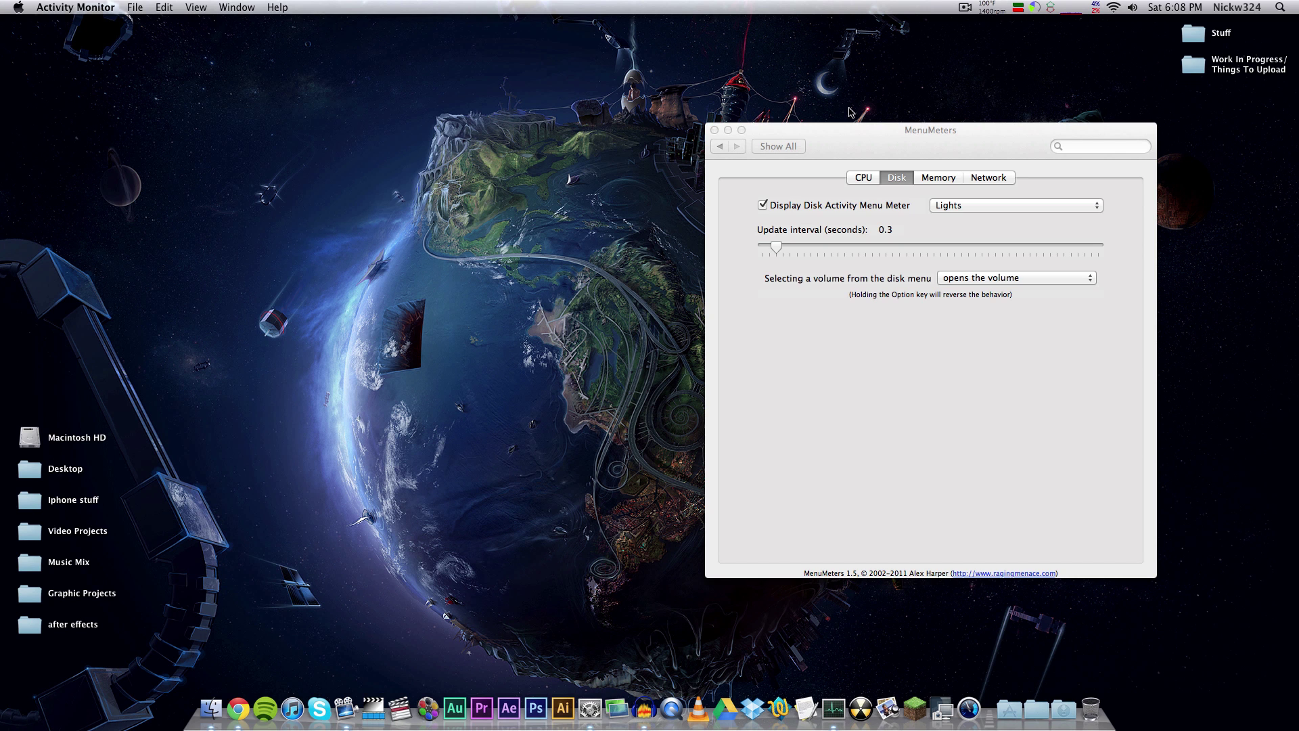
# Check the Memory and CPU meters' details from the menu bar and close the MenuMeters preferences window.
pyautogui.click(861, 135)
pyautogui.click(1034, 6)
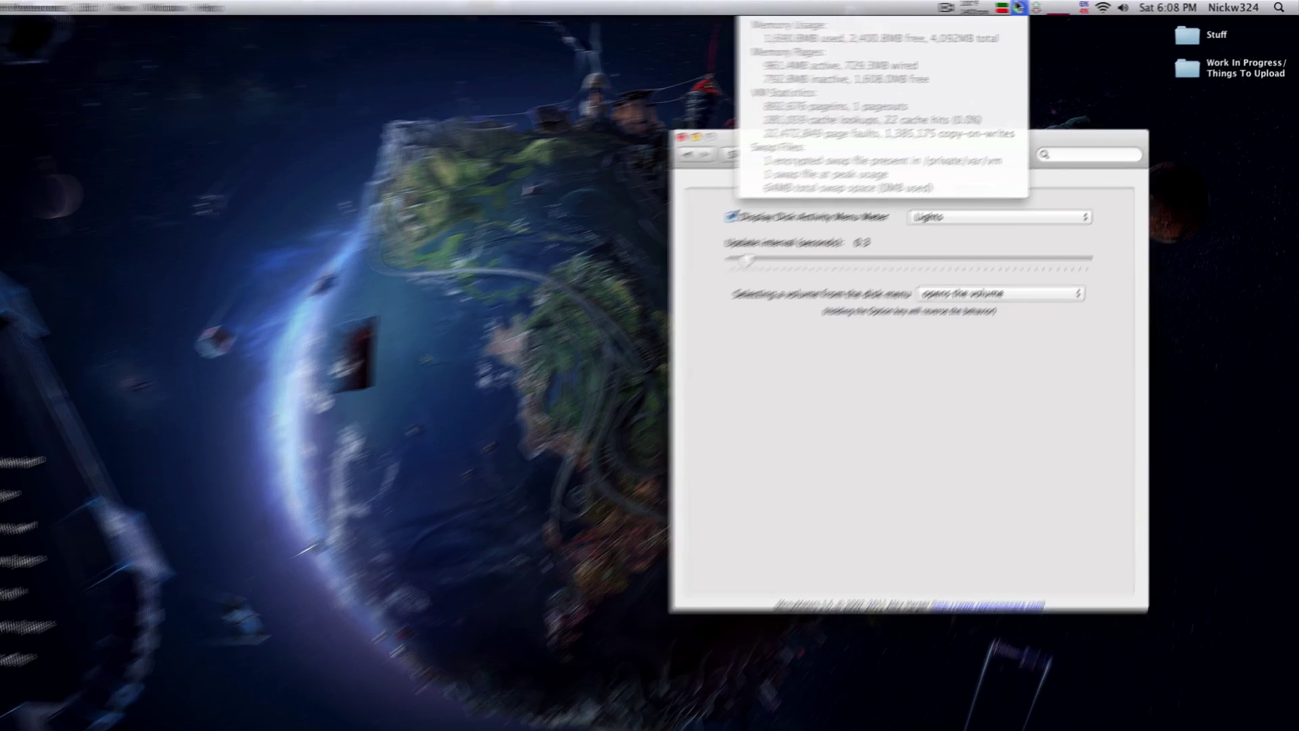
pyautogui.moveTo(1023, 4)
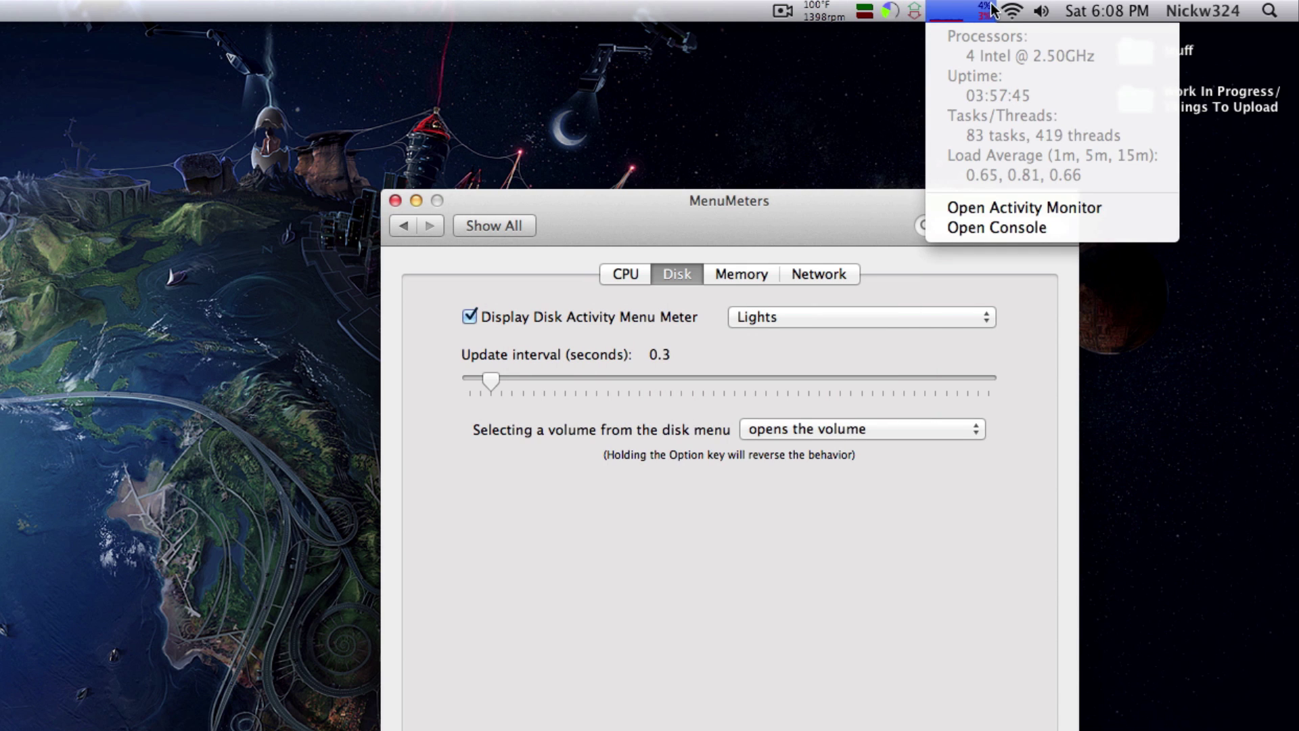
pyautogui.click(932, 12)
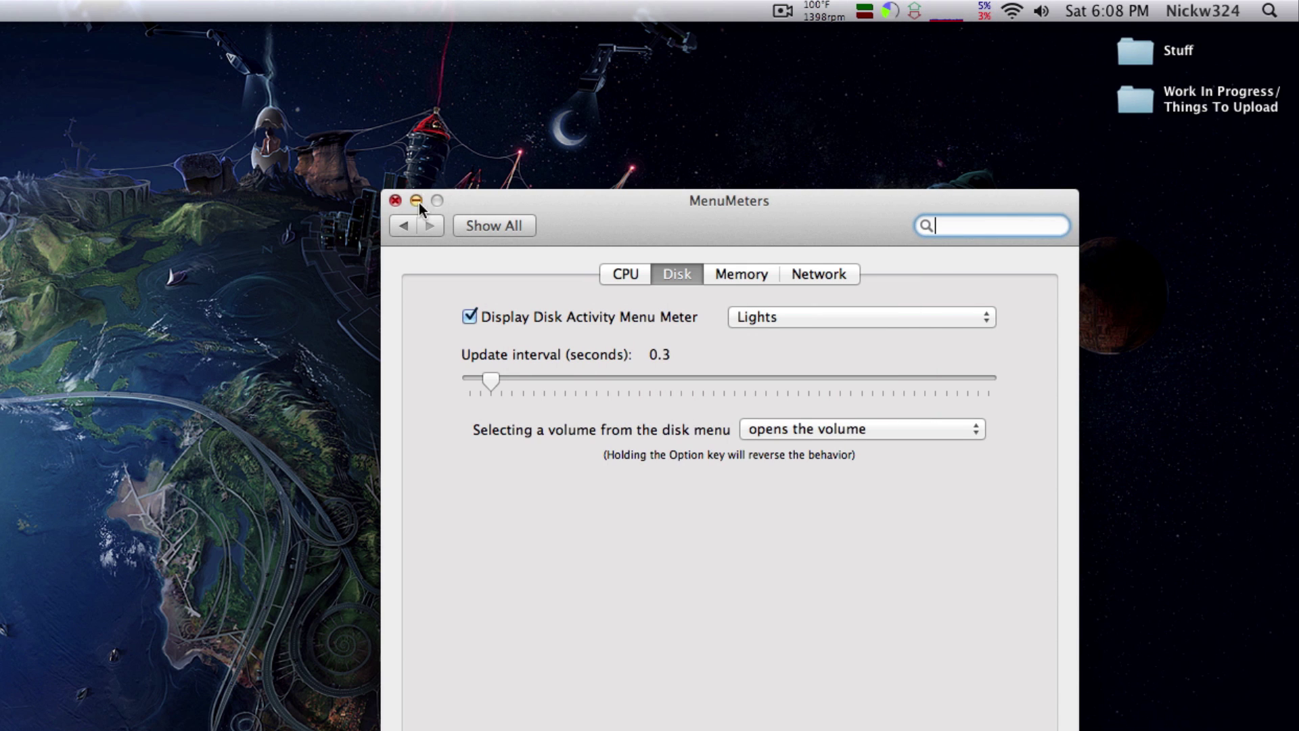
pyautogui.click(402, 228)
pyautogui.click(396, 201)
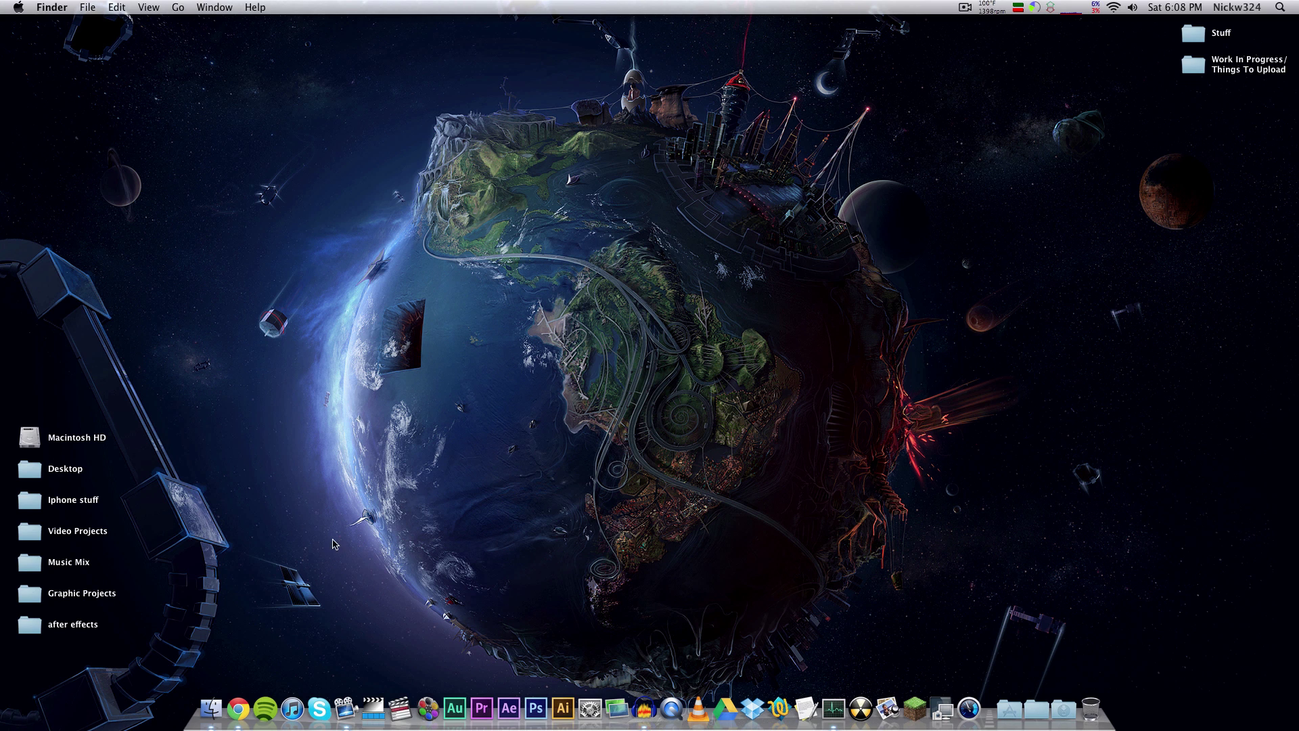
# Switch to Chrome and show the iStat Menus product page on bjango.com.
pyautogui.click(238, 708)
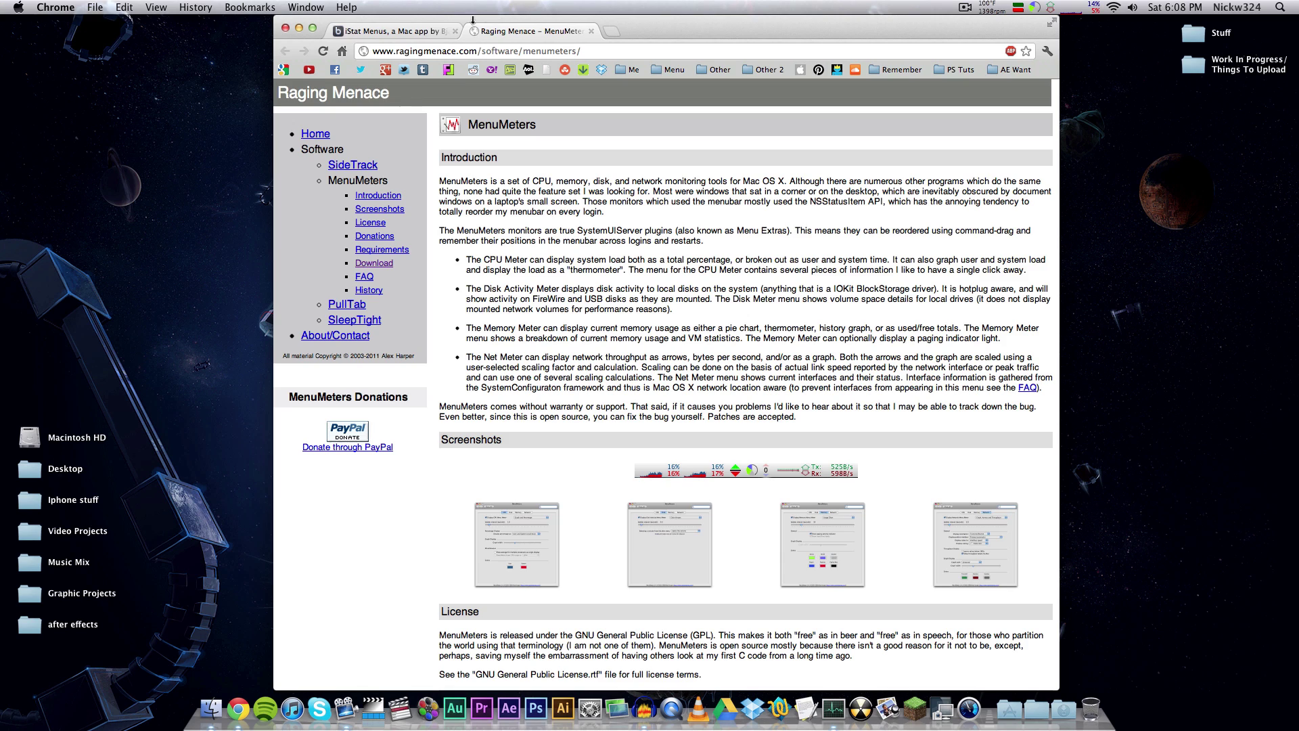
pyautogui.click(404, 30)
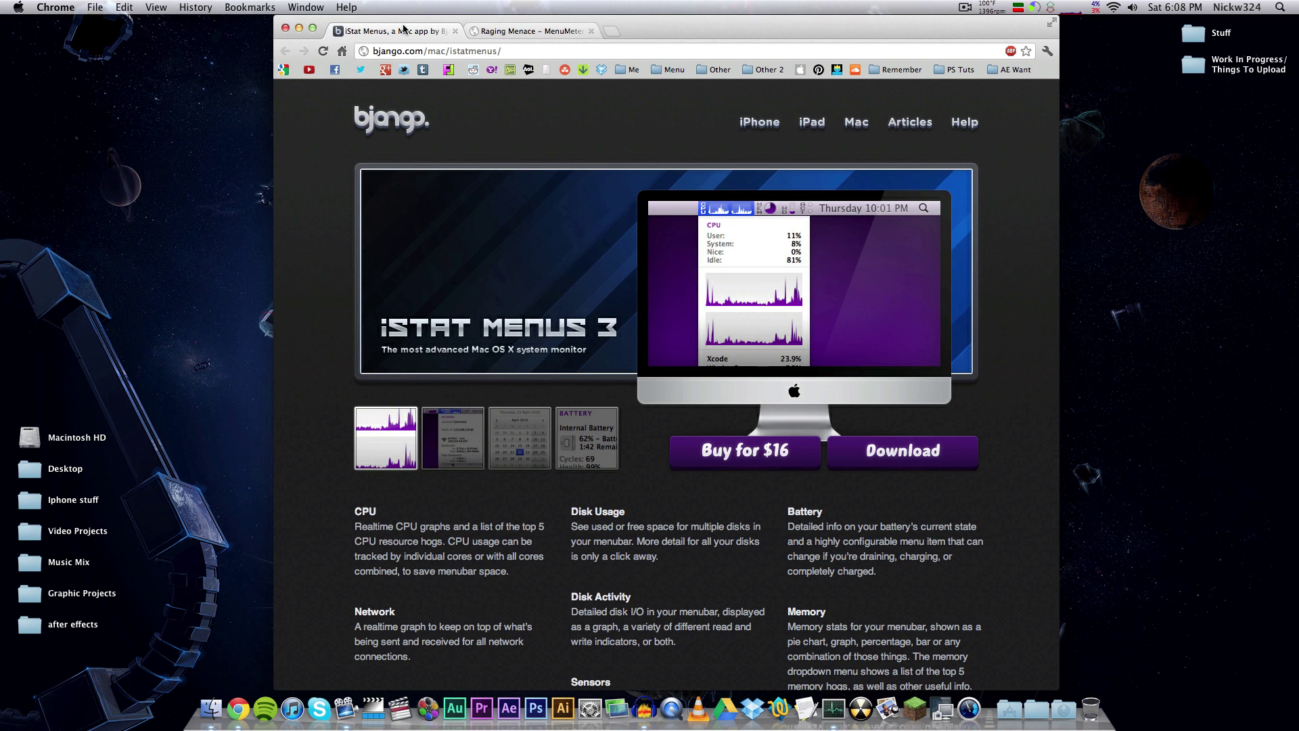